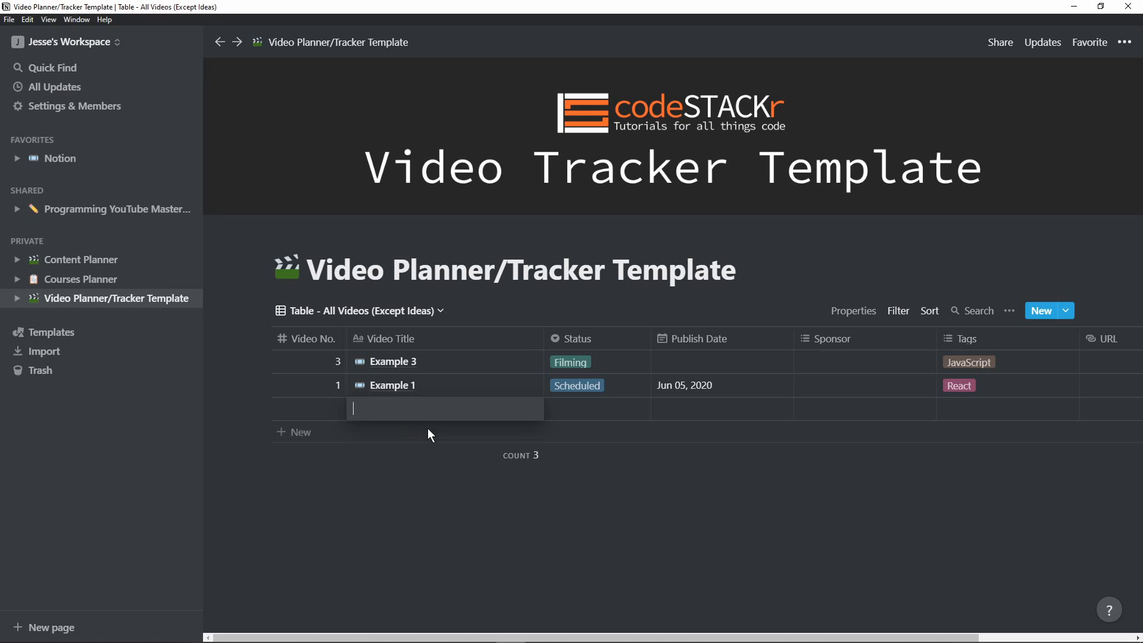
Step: Title the new row in the videos table "New JavaScript Features"
text(New Ja)
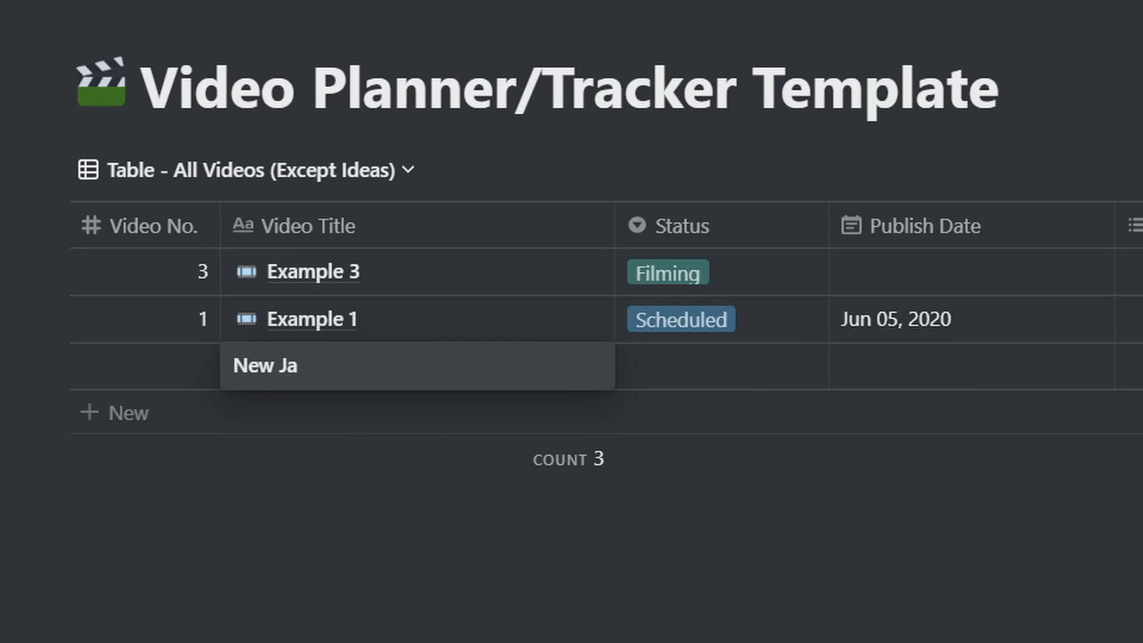
text(vsSc)
key(BackSpace)
key(BackSpace)
key(BackSpace)
text(aScript )
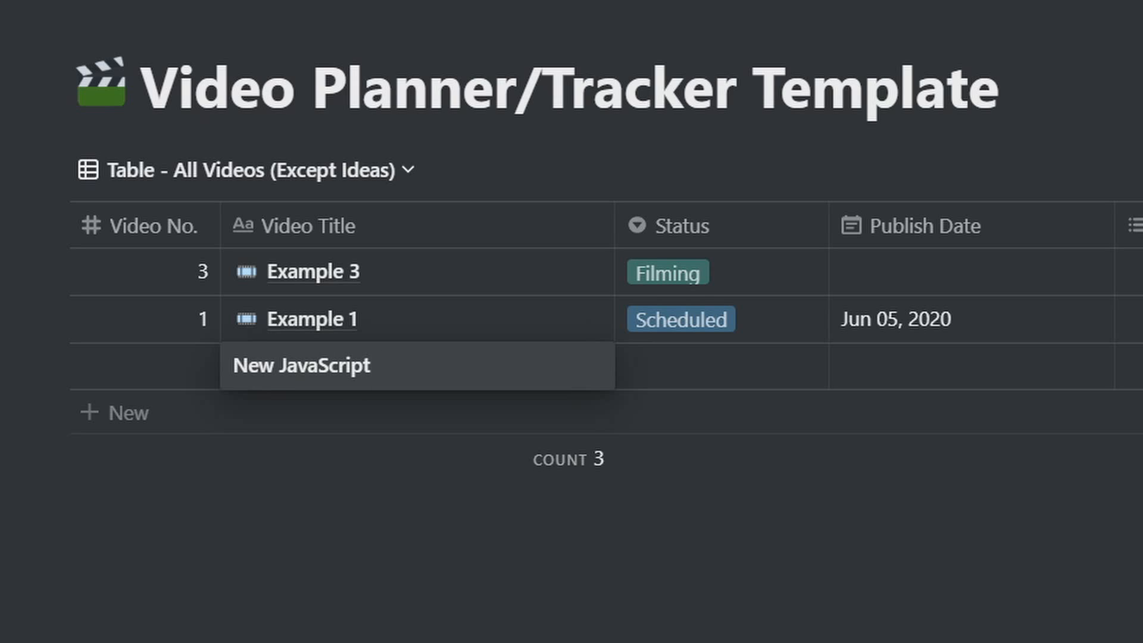
text(Features)
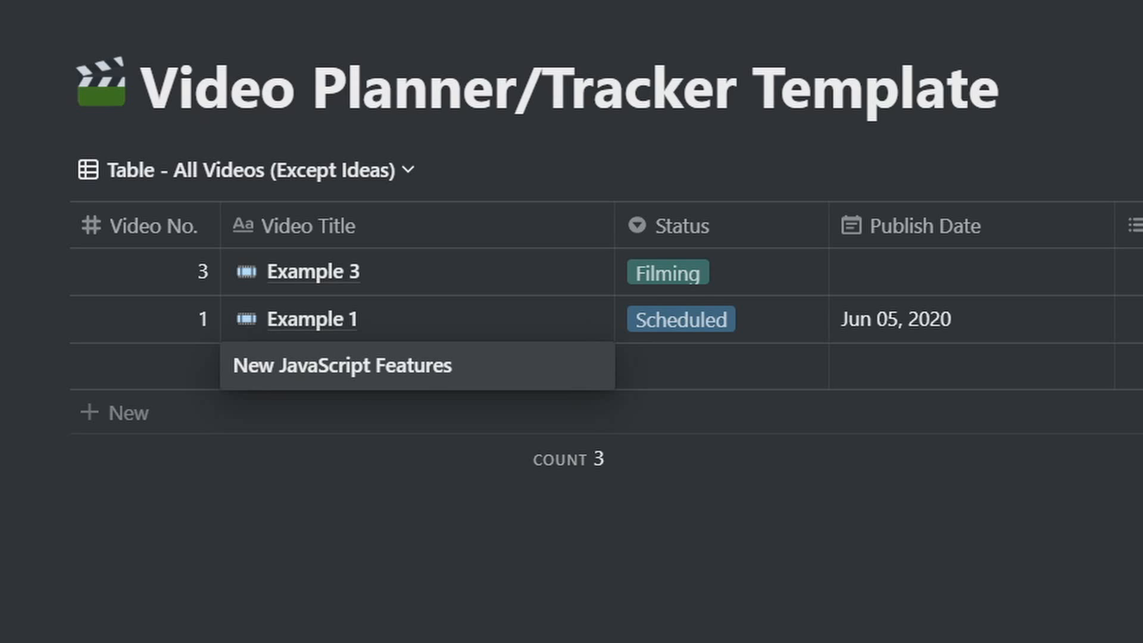
key(Return)
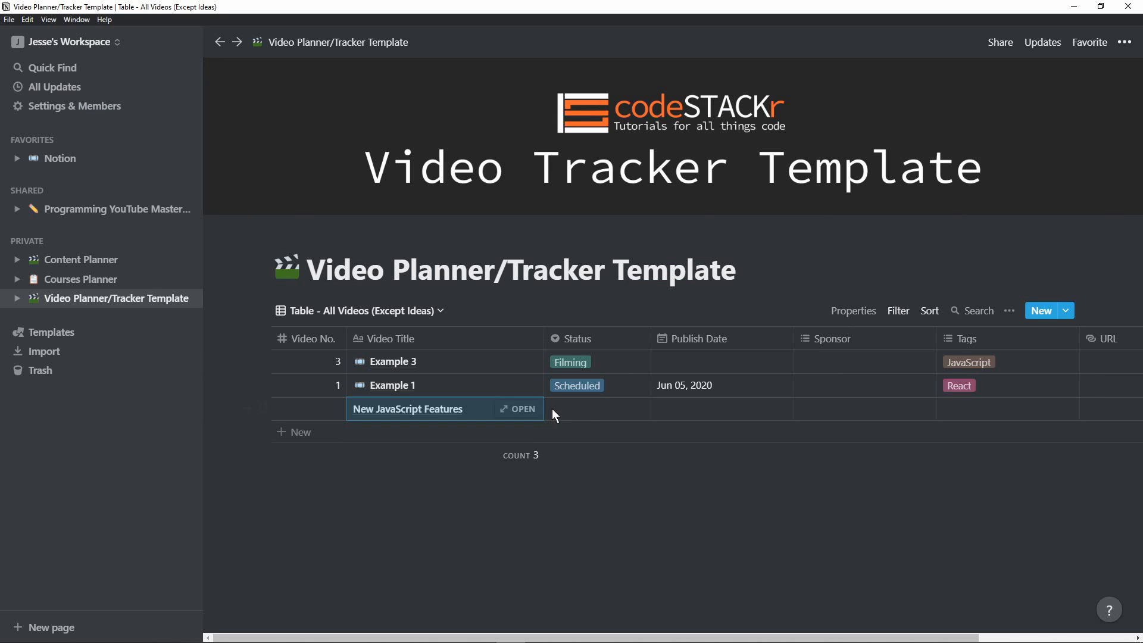
Step: View the new entry's page with its properties and template choices, and close it without choosing a template
click(511, 414)
scroll(470, 452, down, 2)
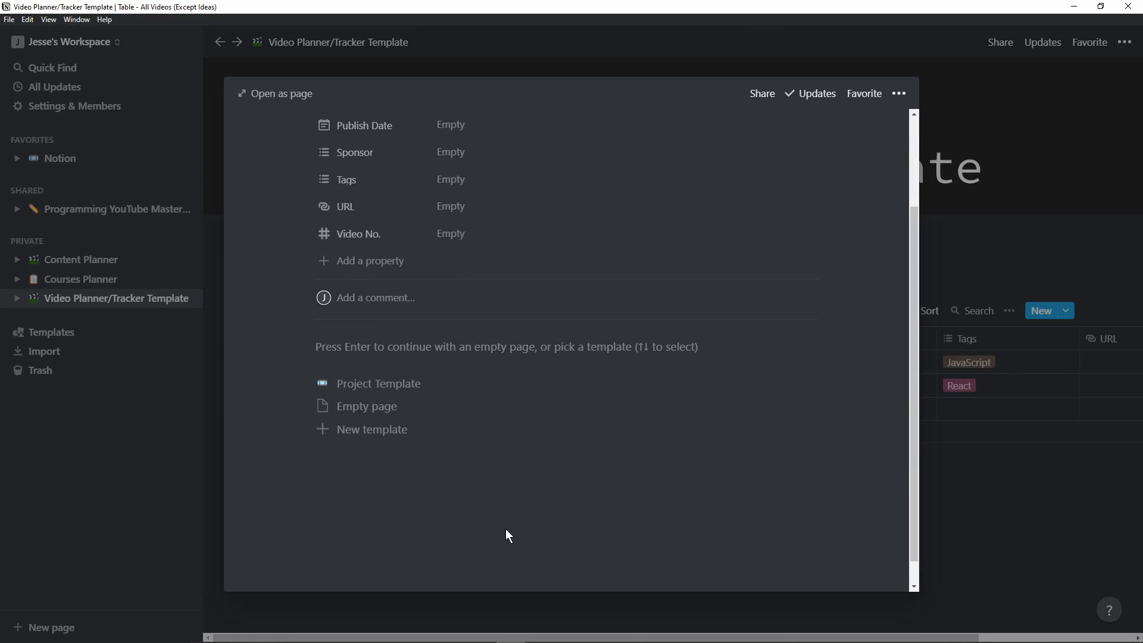
click(1000, 525)
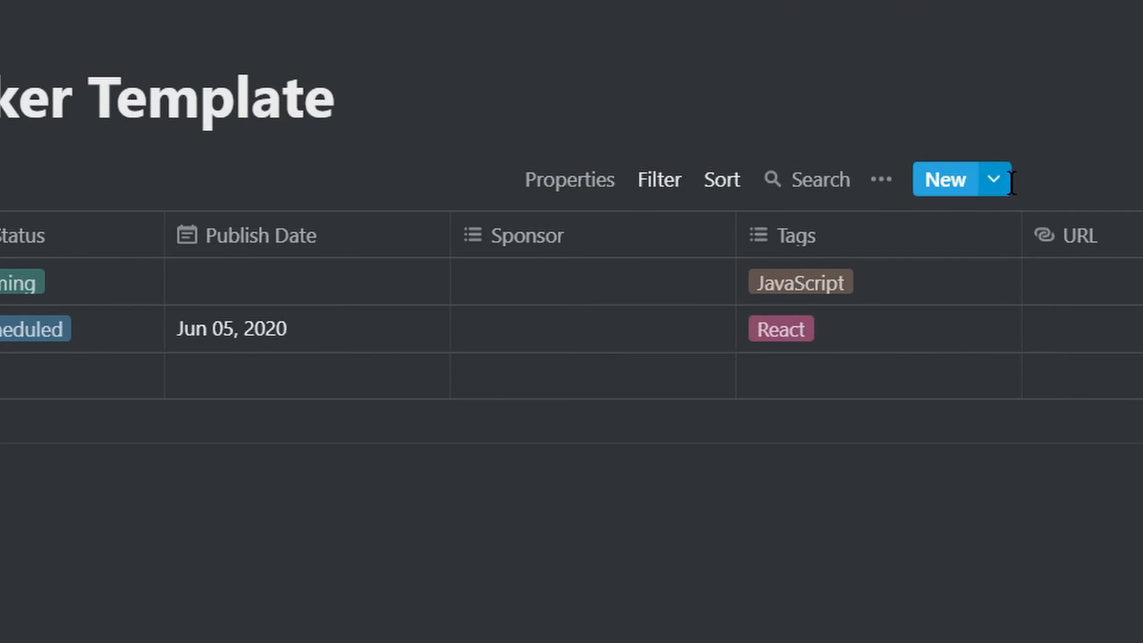
Step: Create a new entry from the Project Template, title it "New JavaScript Features", and return to the table
click(998, 182)
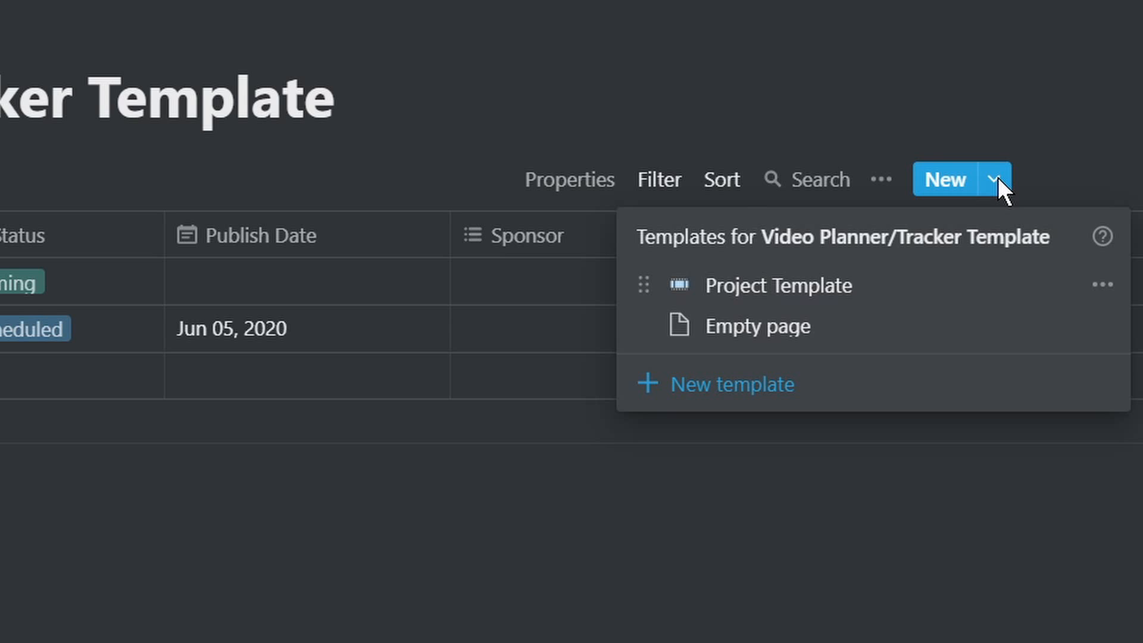
click(787, 302)
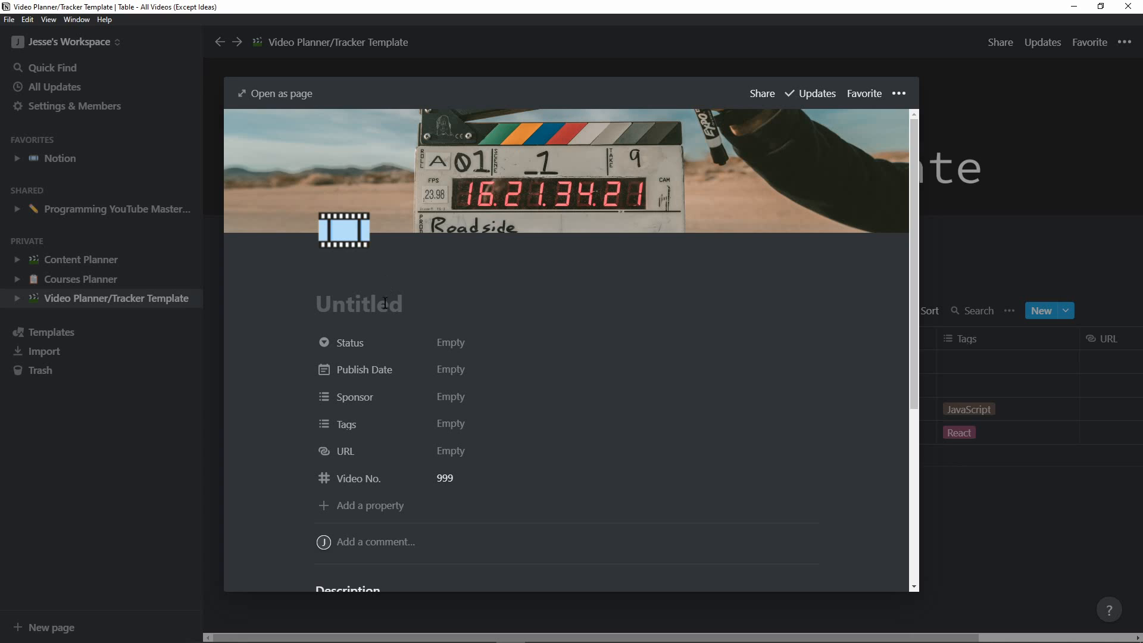
text(N)
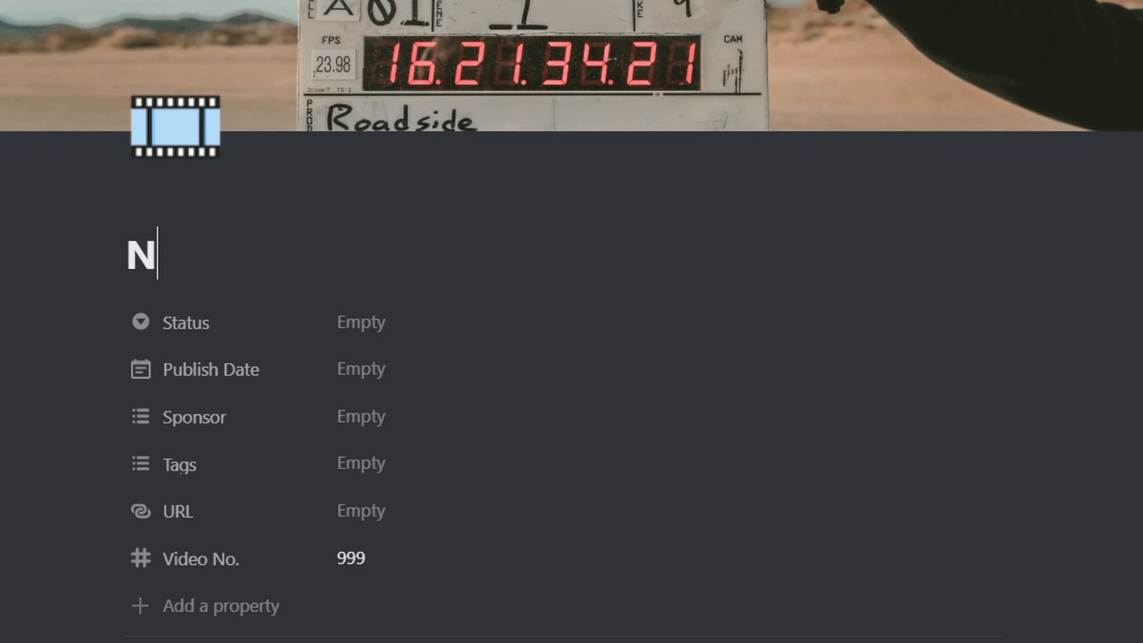
text(ew Javas)
key(BackSpace)
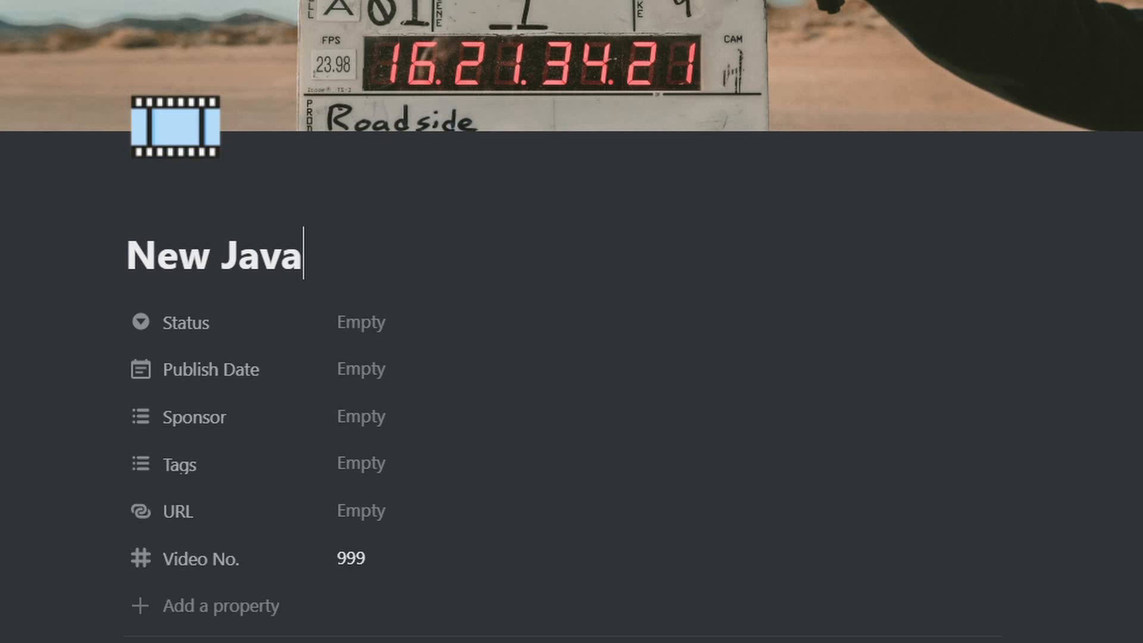
text(Script )
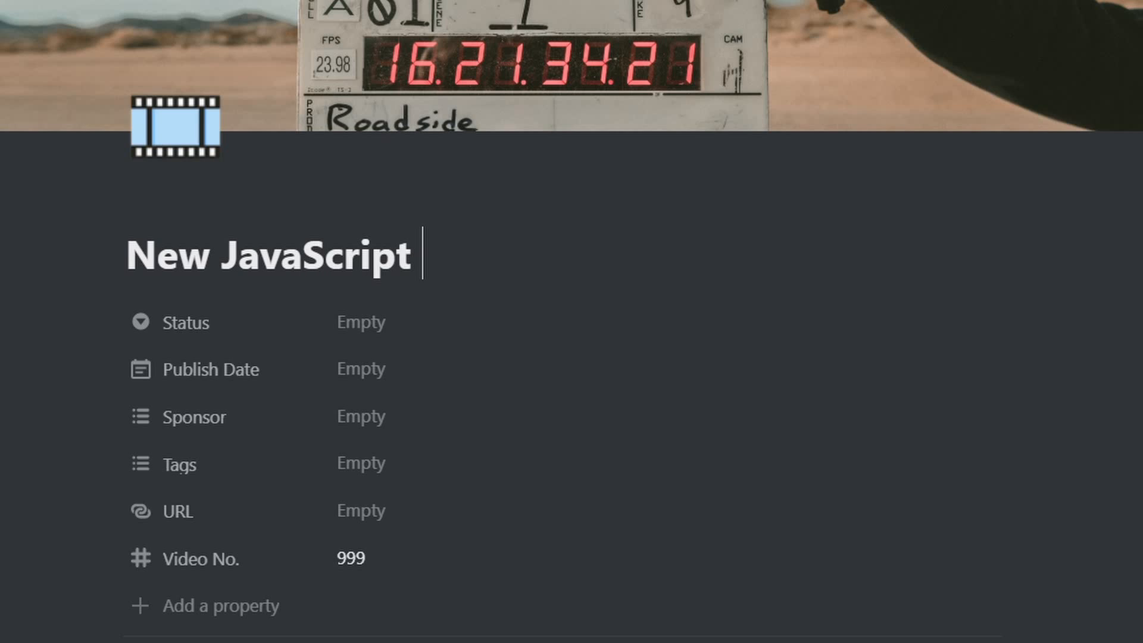
text(Featurews)
key(BackSpace)
key(BackSpace)
text(s)
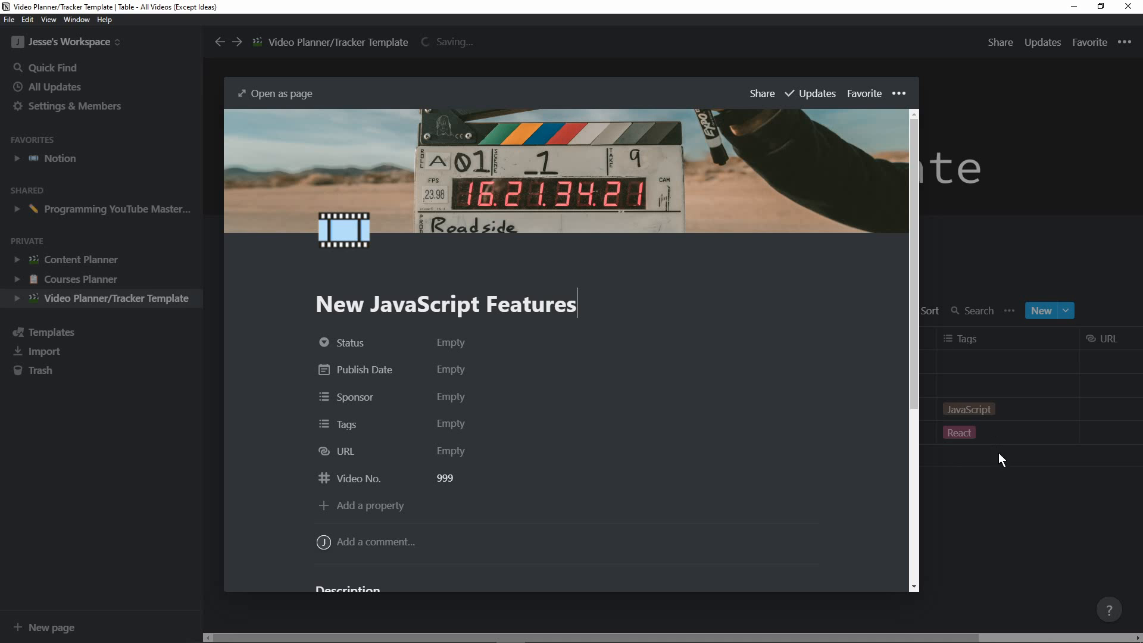
click(1009, 518)
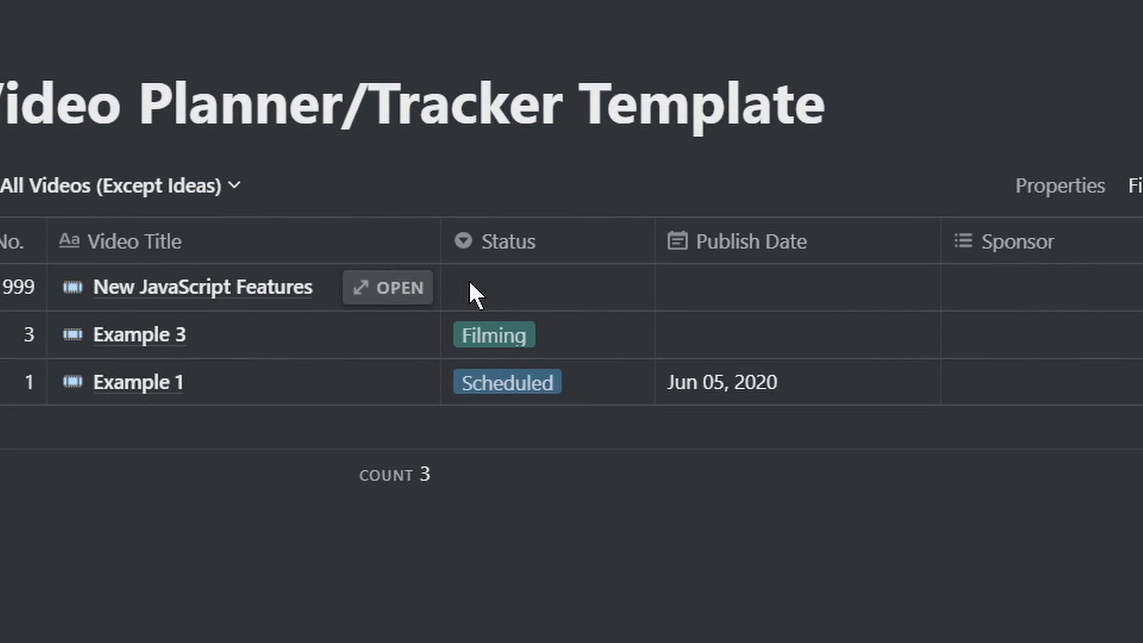
Step: Set the status of New JavaScript Features to Idea and switch to the Table - Ideas view
click(520, 290)
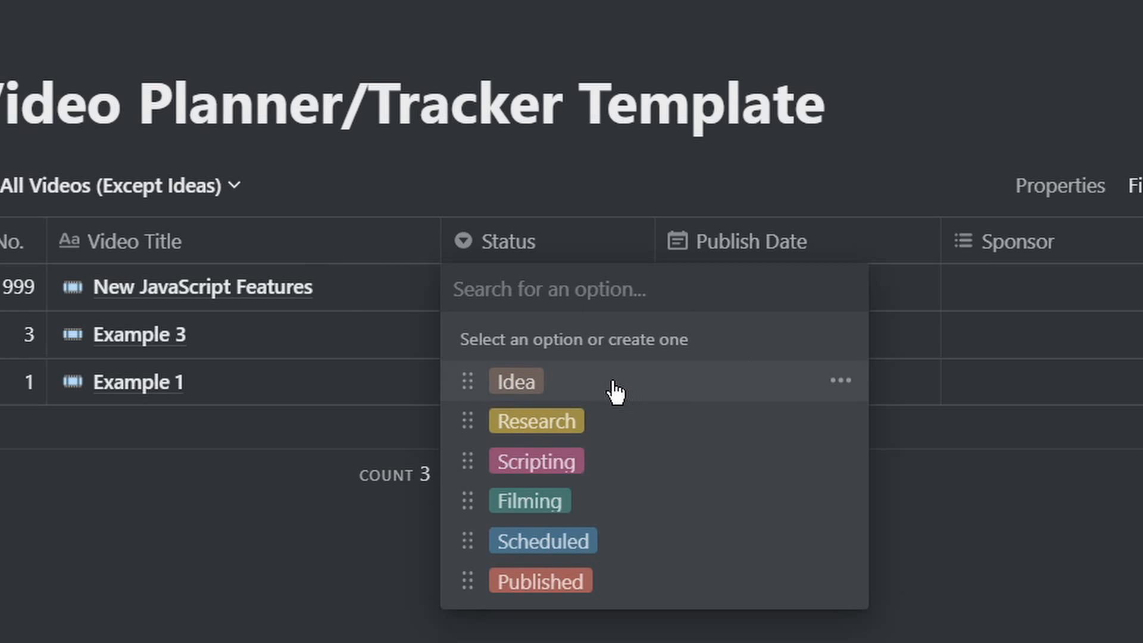
click(527, 396)
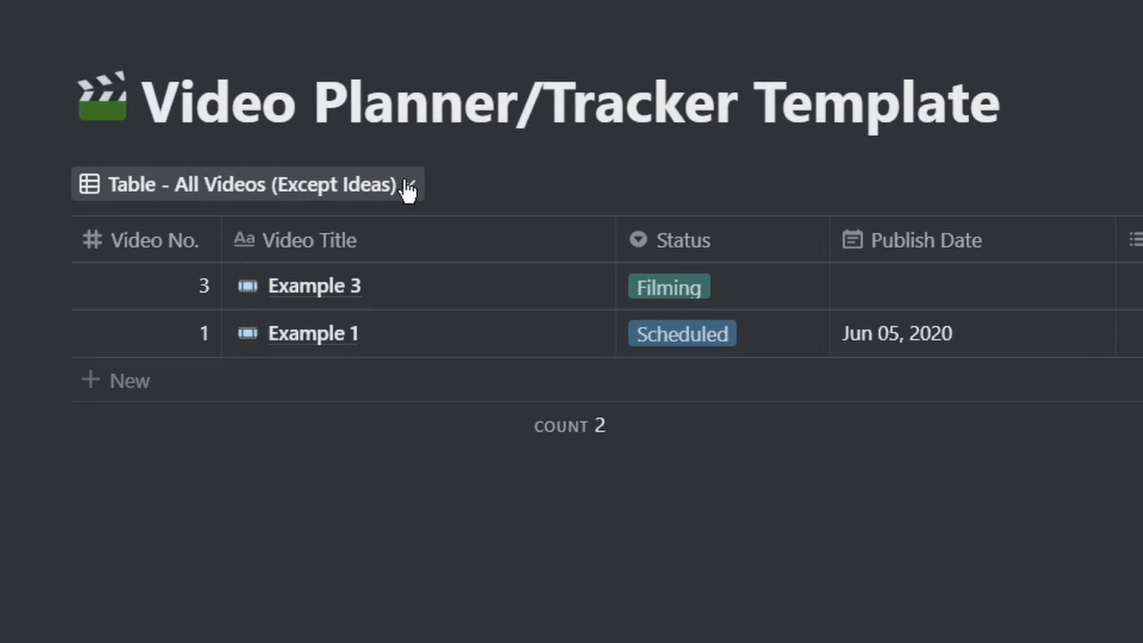
click(410, 186)
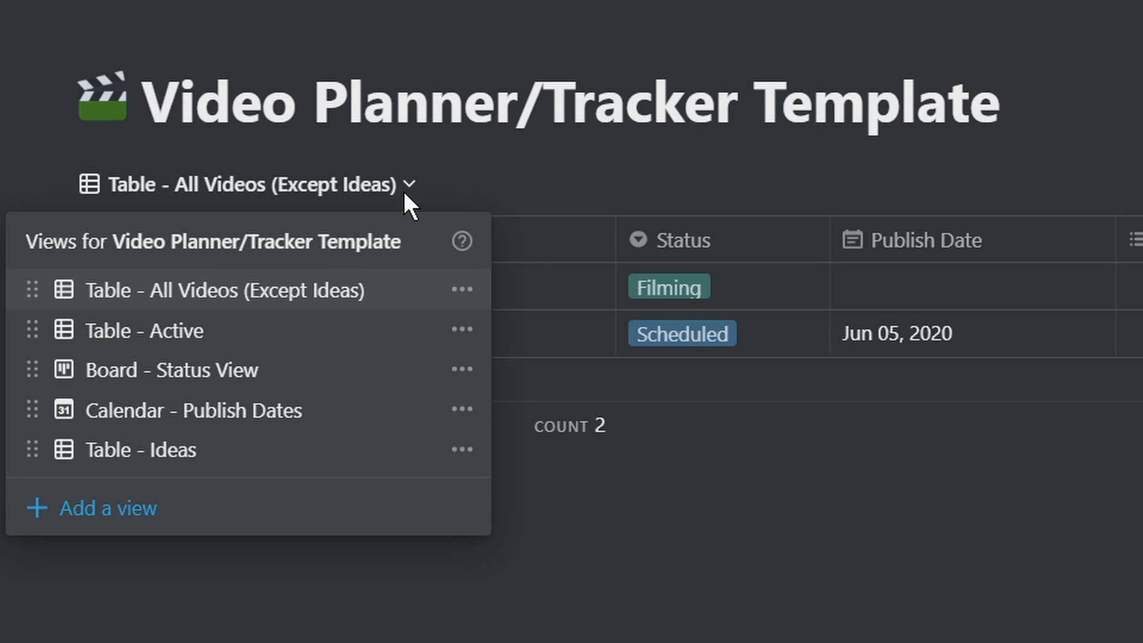
click(196, 464)
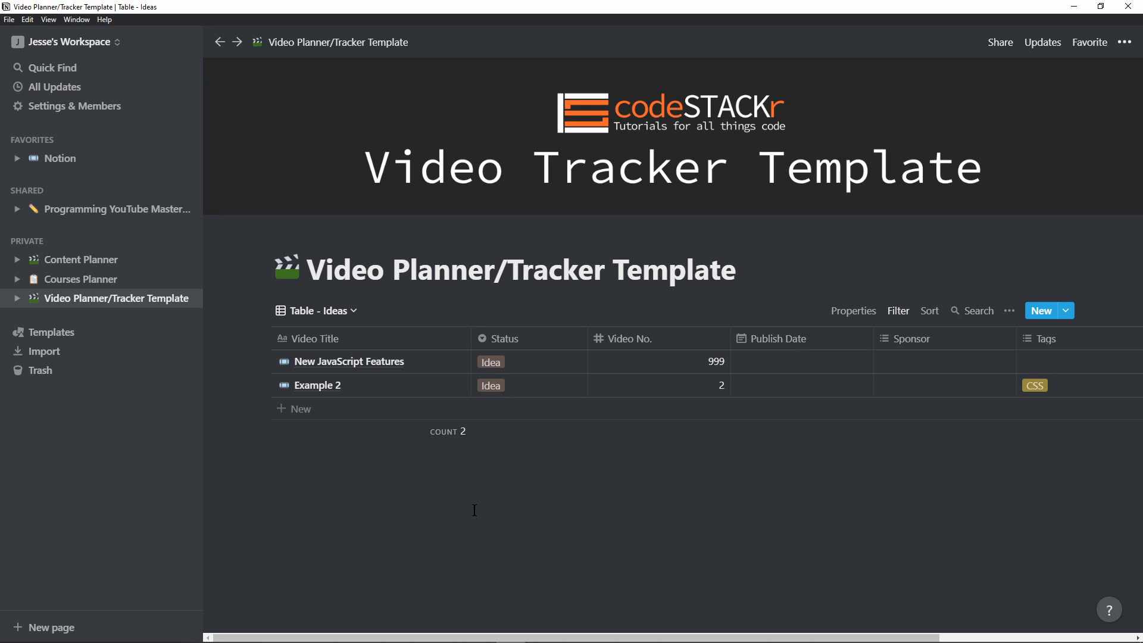
Step: Switch to the Board - Status View and move the New JavaScript Features card from Idea to Research
click(534, 365)
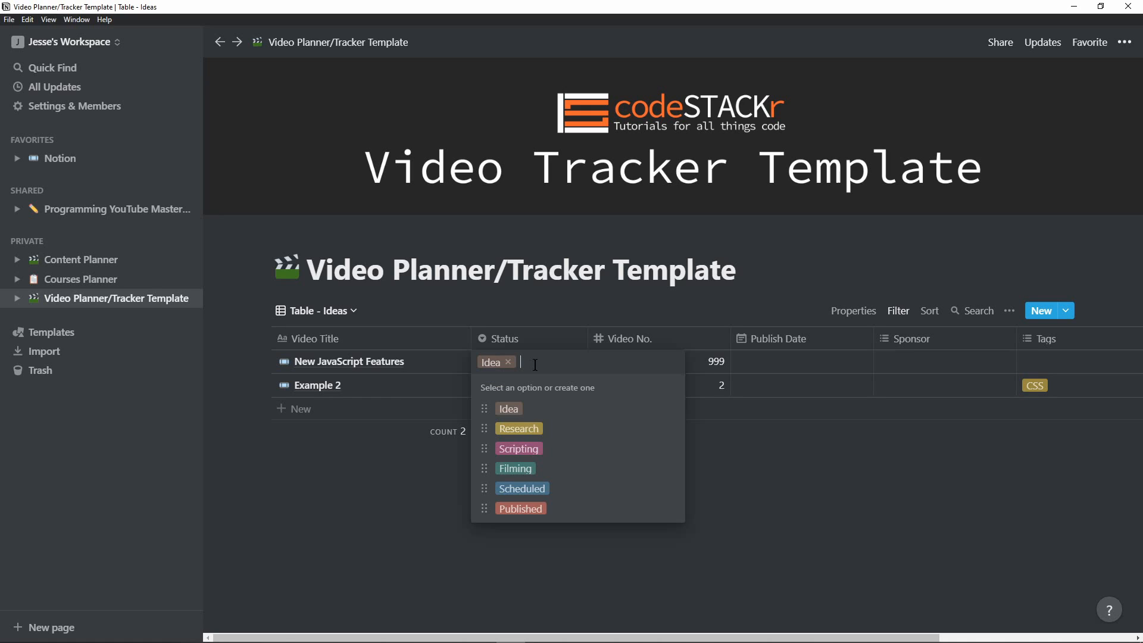
click(352, 311)
click(352, 311)
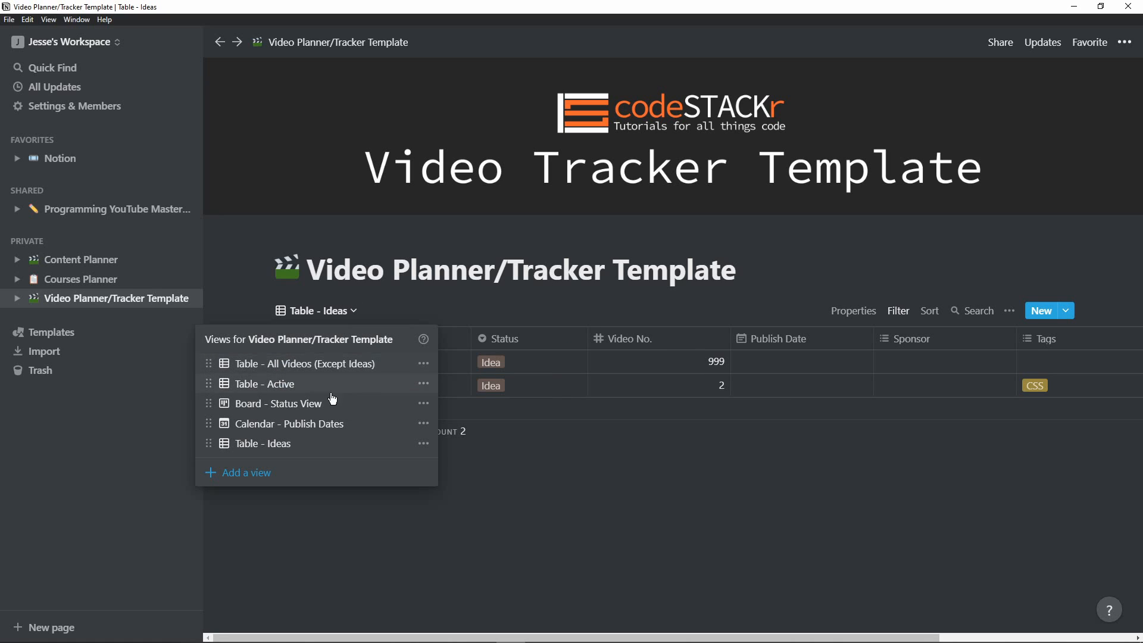
click(301, 404)
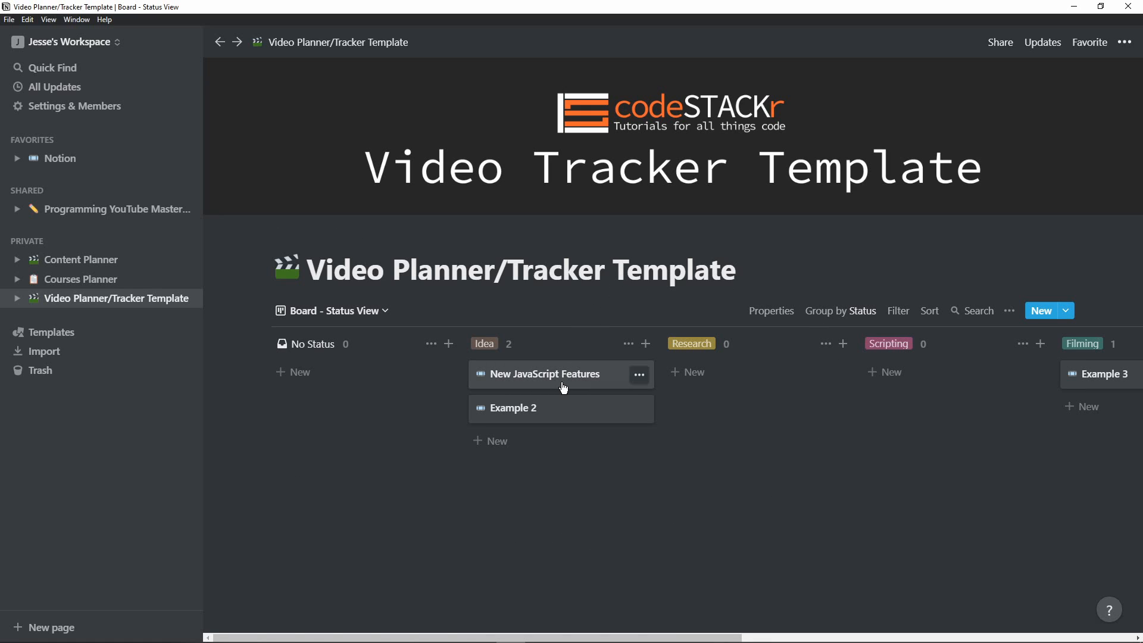
drag(552, 385, 745, 388)
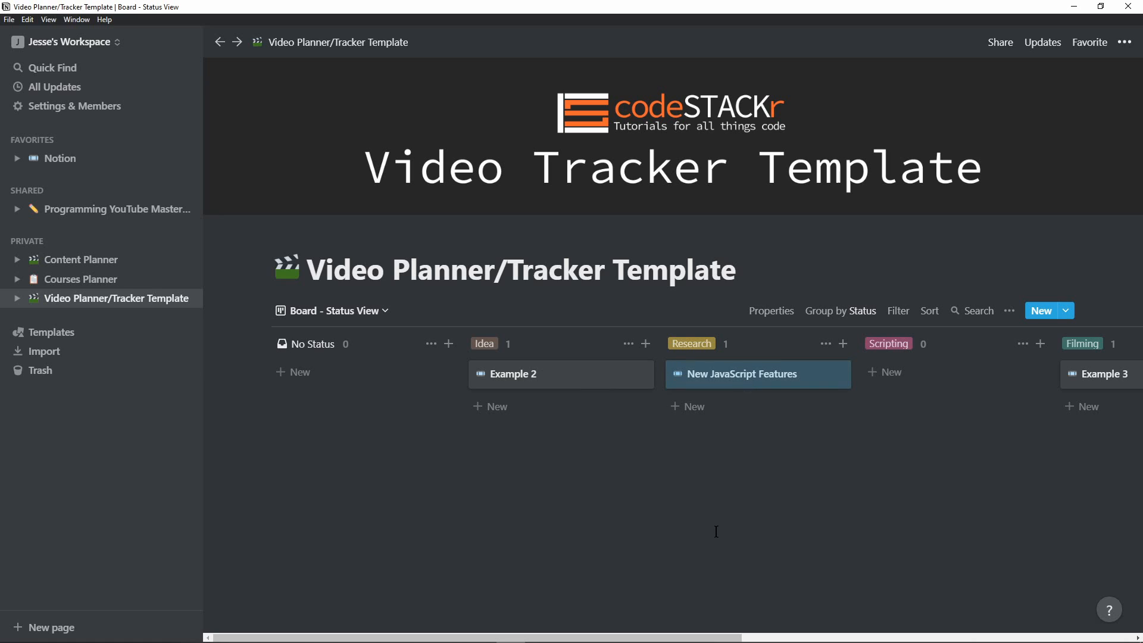
Step: Look at the Calendar - Publish Dates view and switch to the Table - Active view
click(381, 310)
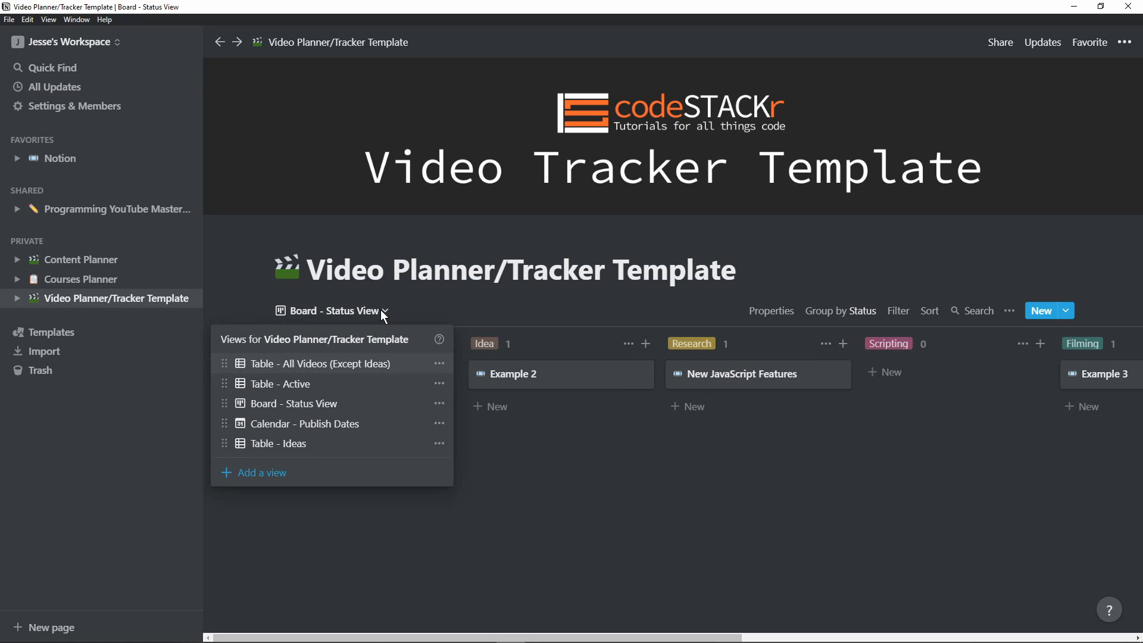
click(327, 424)
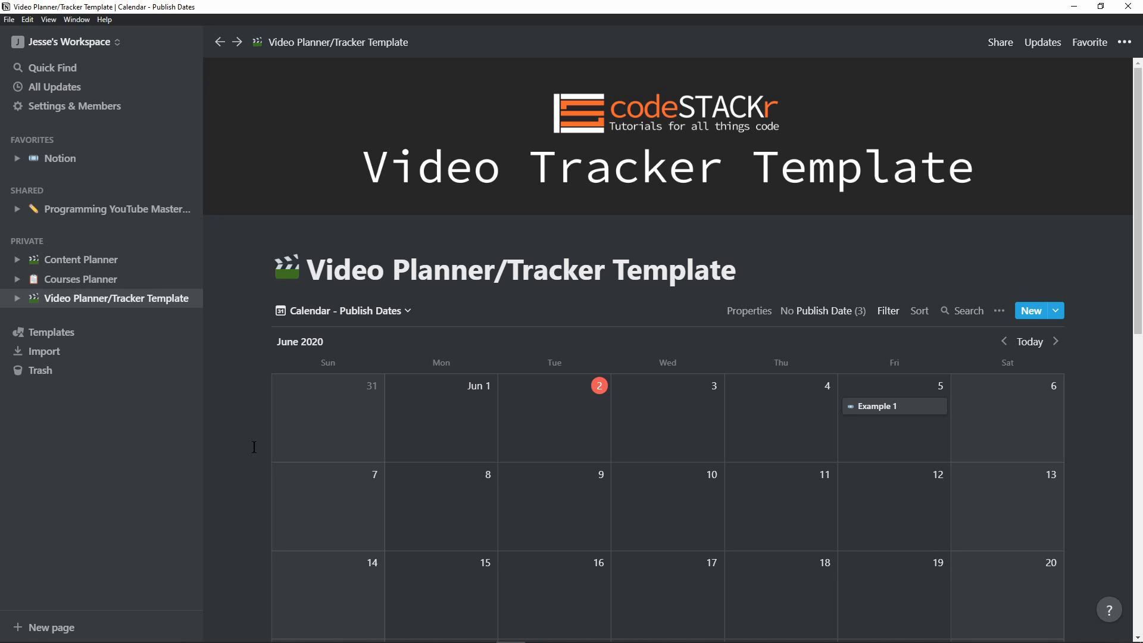
click(372, 311)
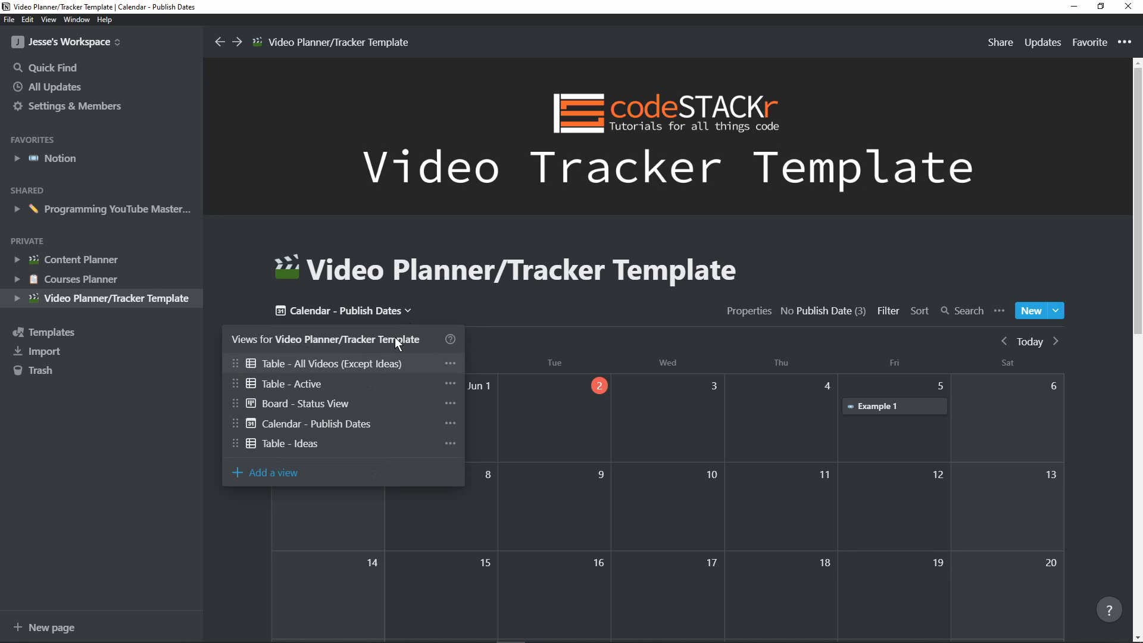
click(328, 391)
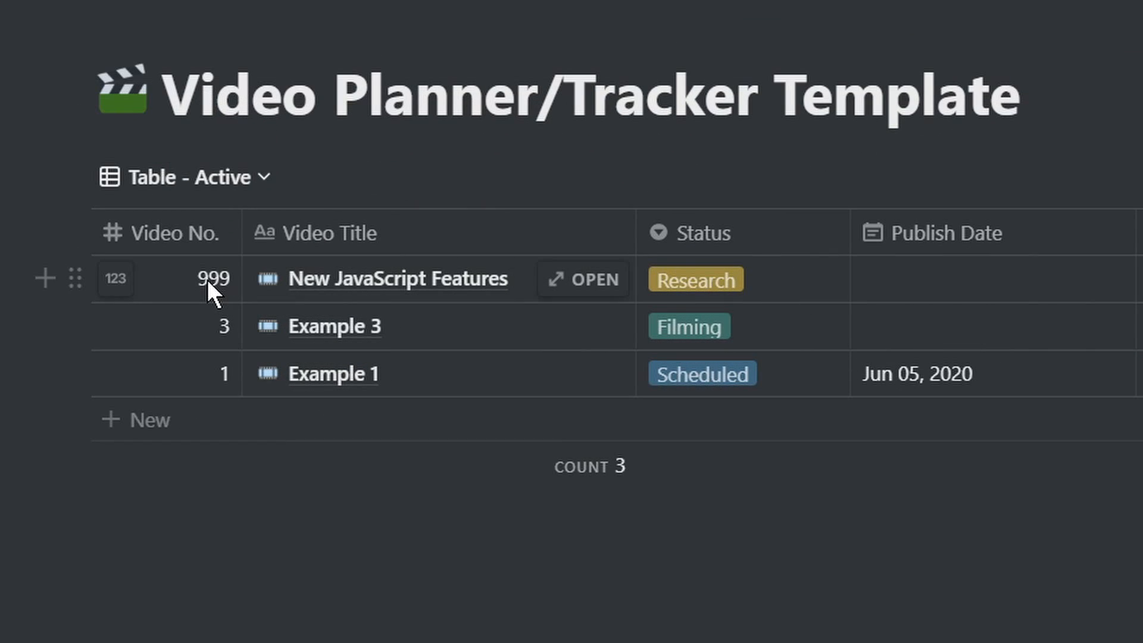
Step: Set the Video No. of New JavaScript Features to 4
click(332, 365)
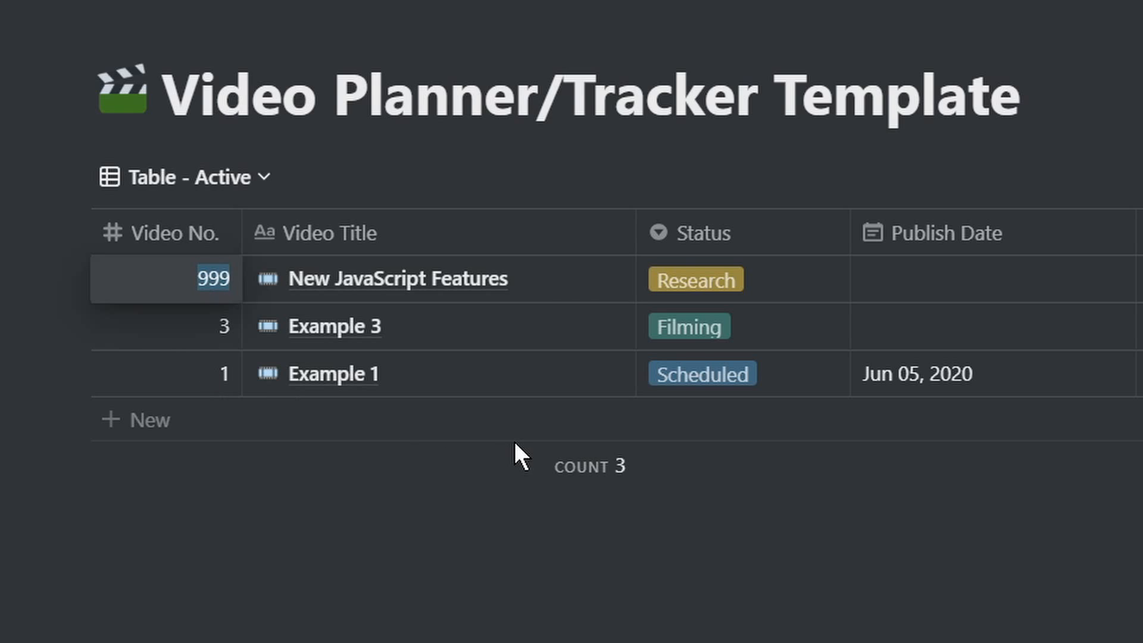
text(4)
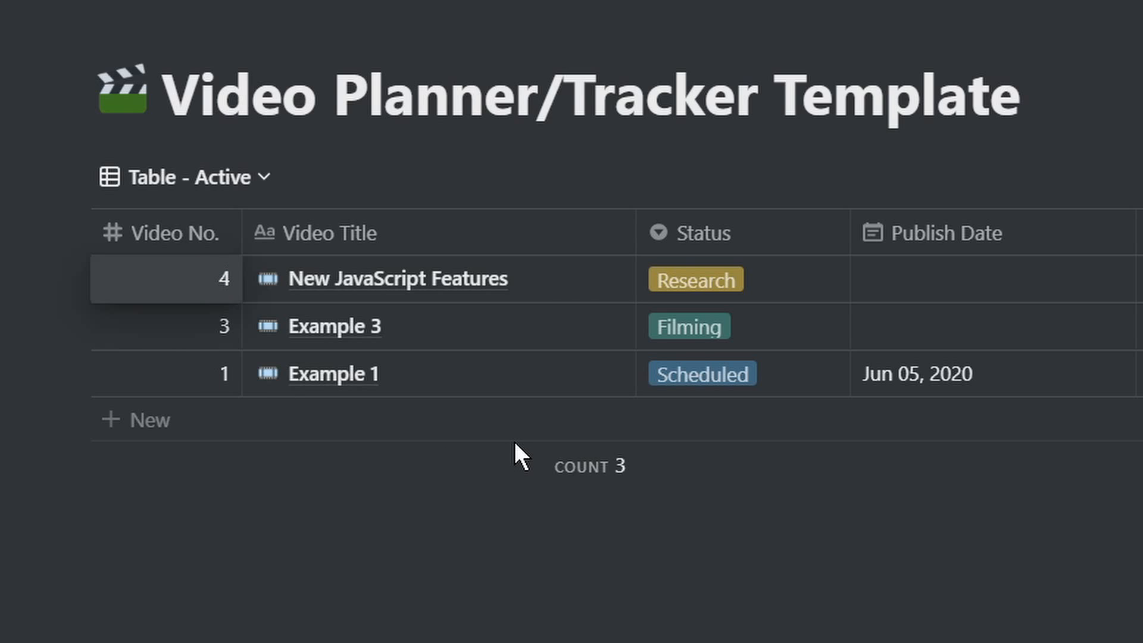
key(Return)
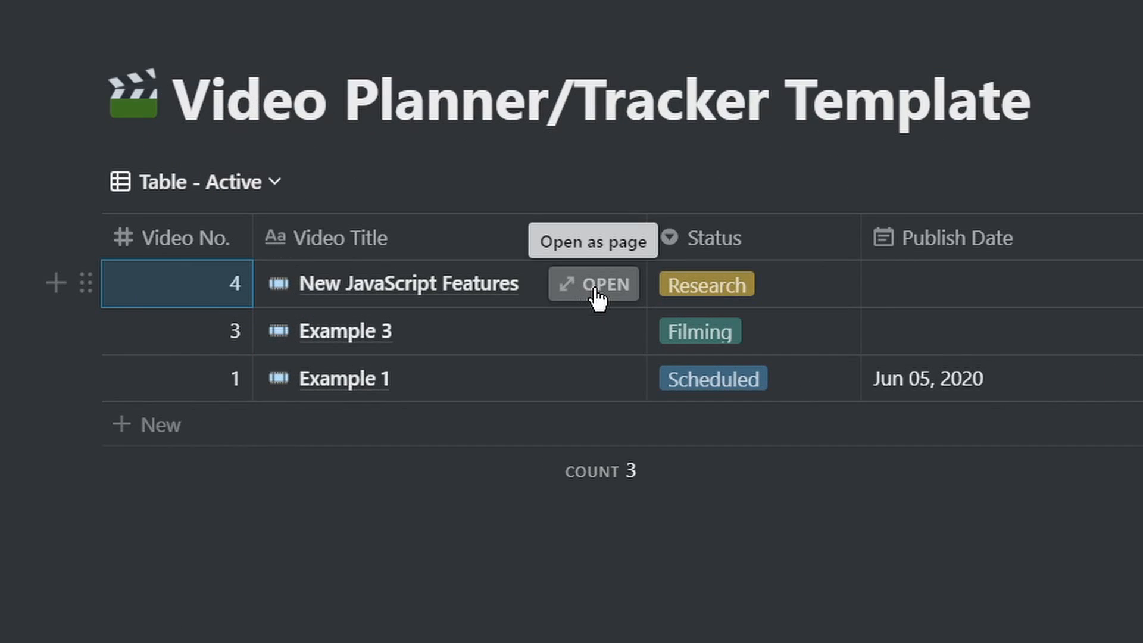
Step: Open New JavaScript Features as a full page and check its Publish Date and Sponsor options, leaving both empty
click(518, 362)
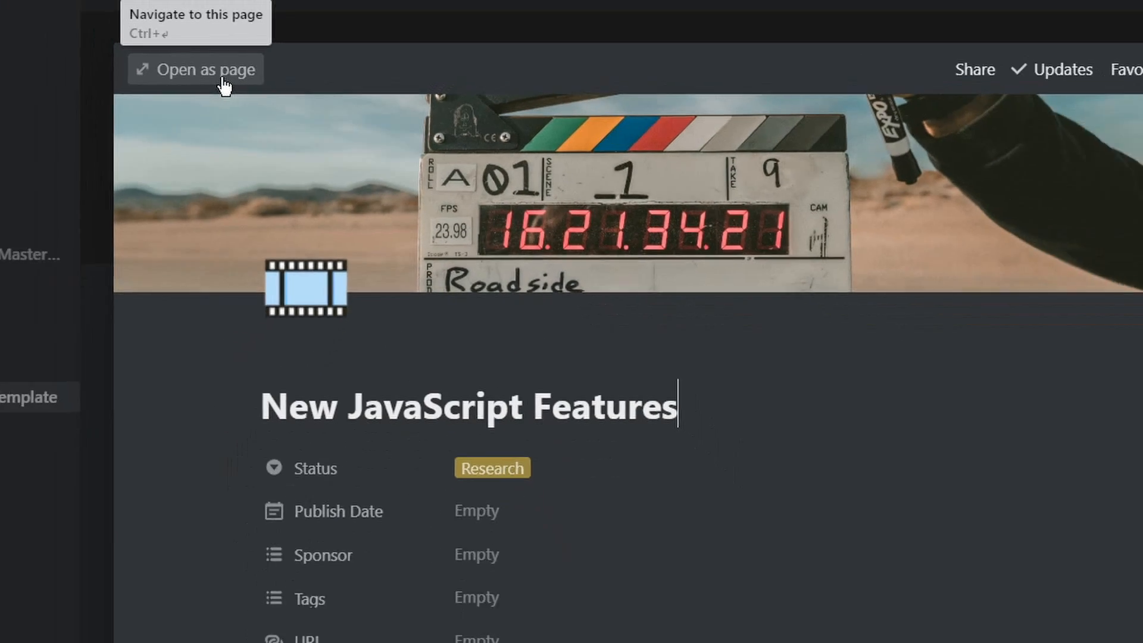
click(197, 57)
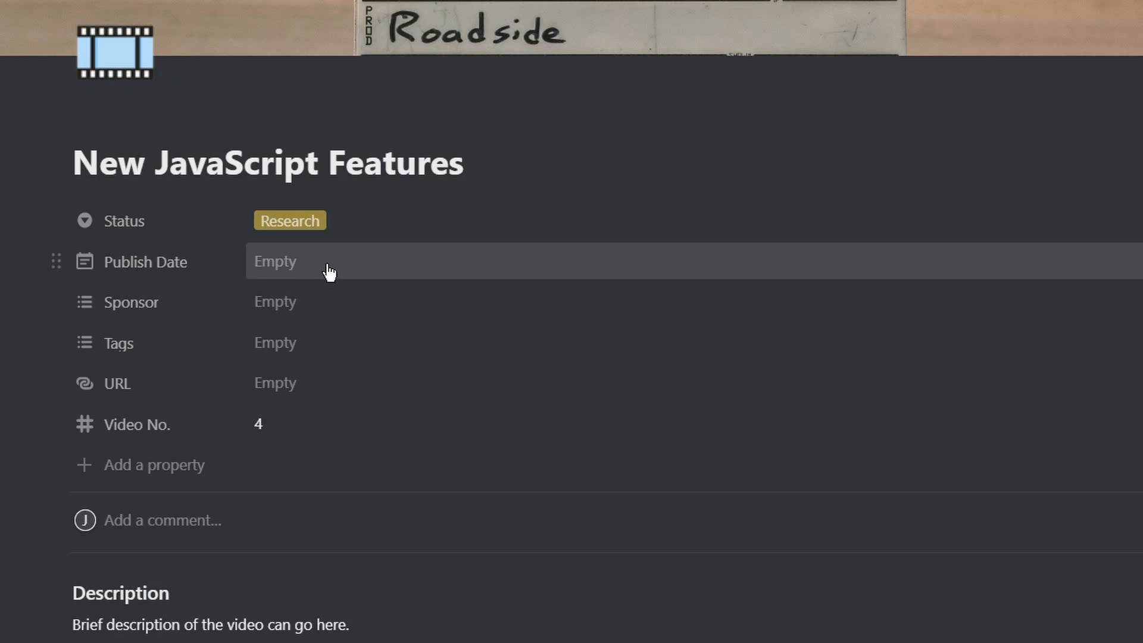
click(426, 383)
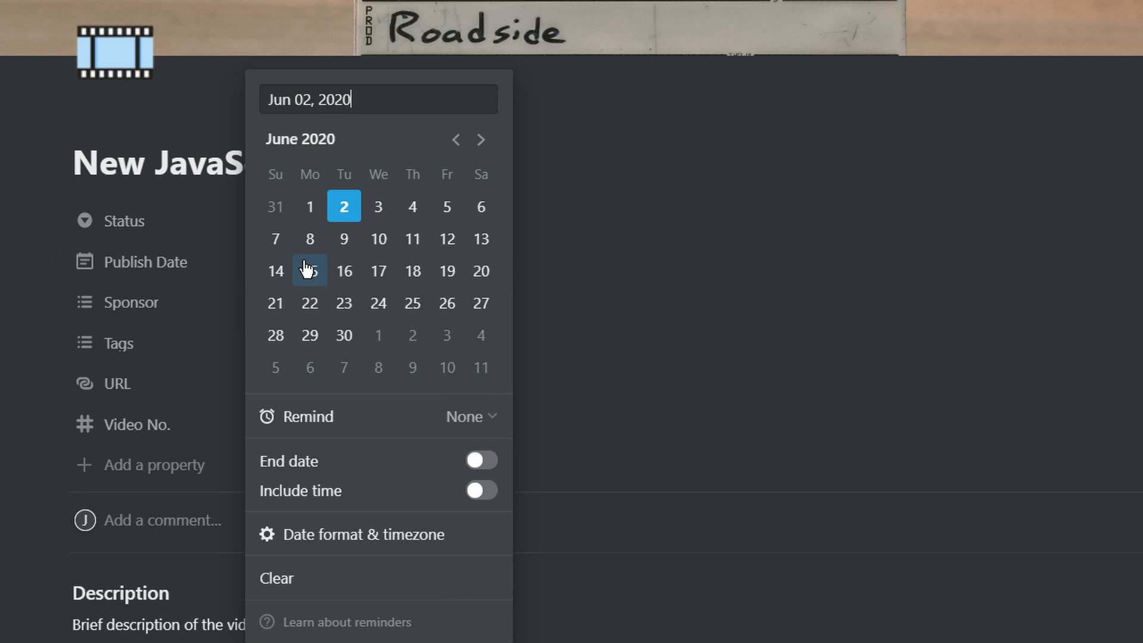
click(24, 299)
click(276, 307)
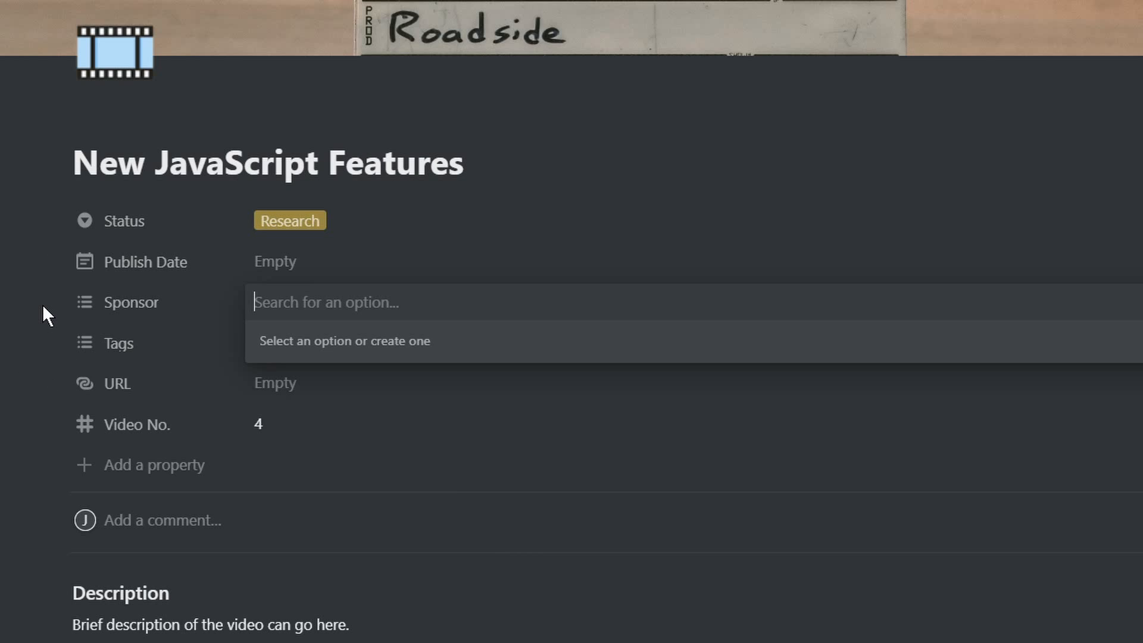
click(42, 305)
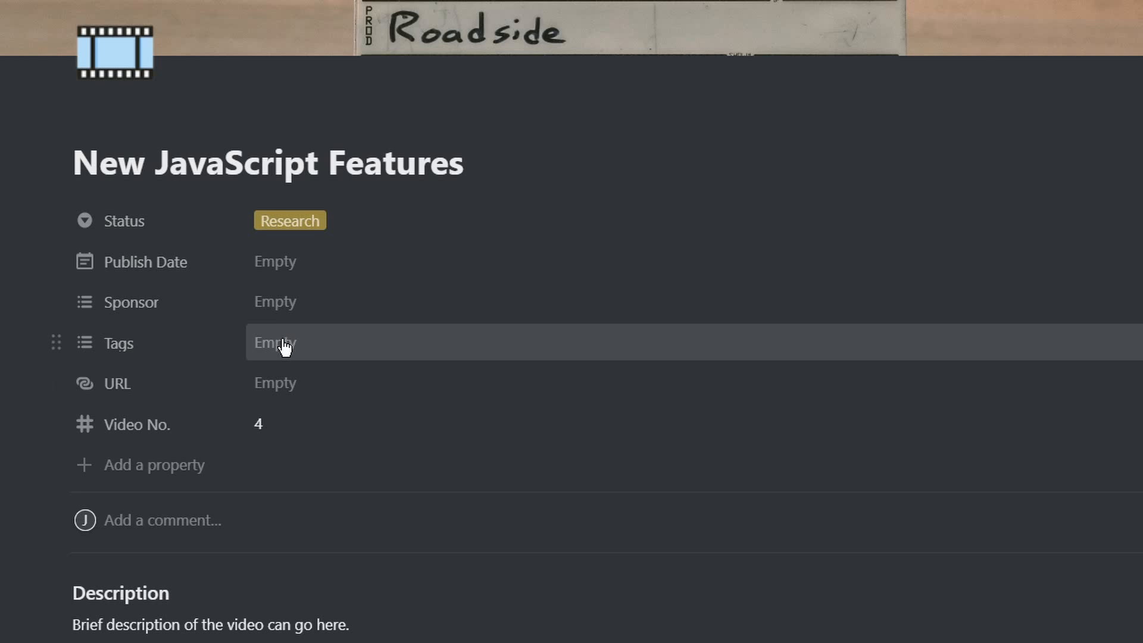
Step: Add the JavaScript and Deno tags to the New JavaScript Features page
click(285, 342)
click(342, 72)
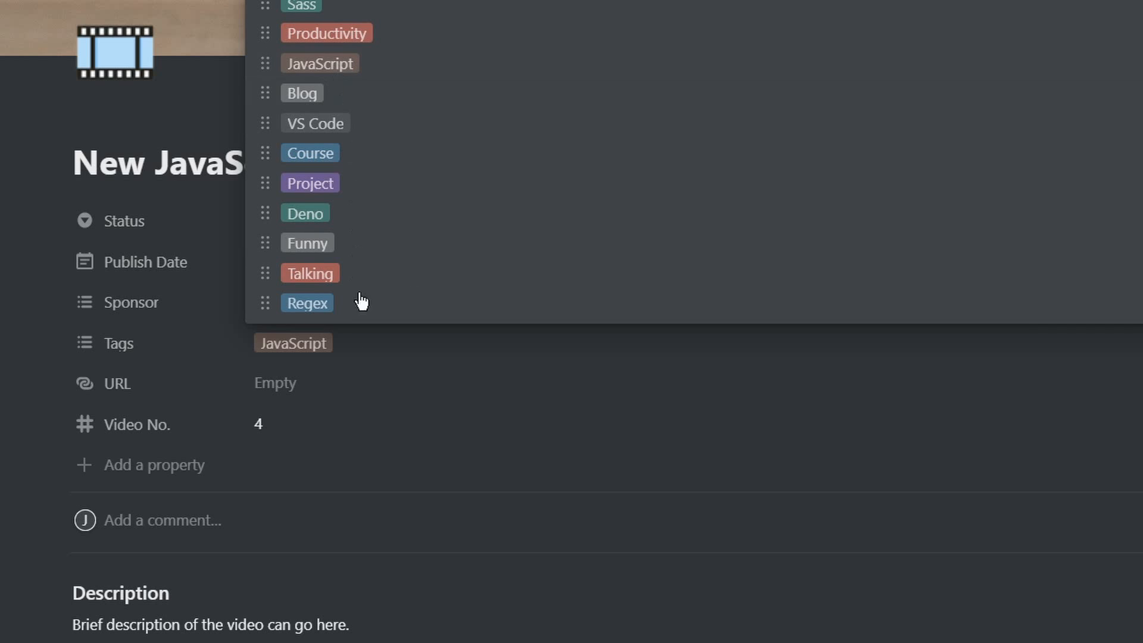
click(311, 214)
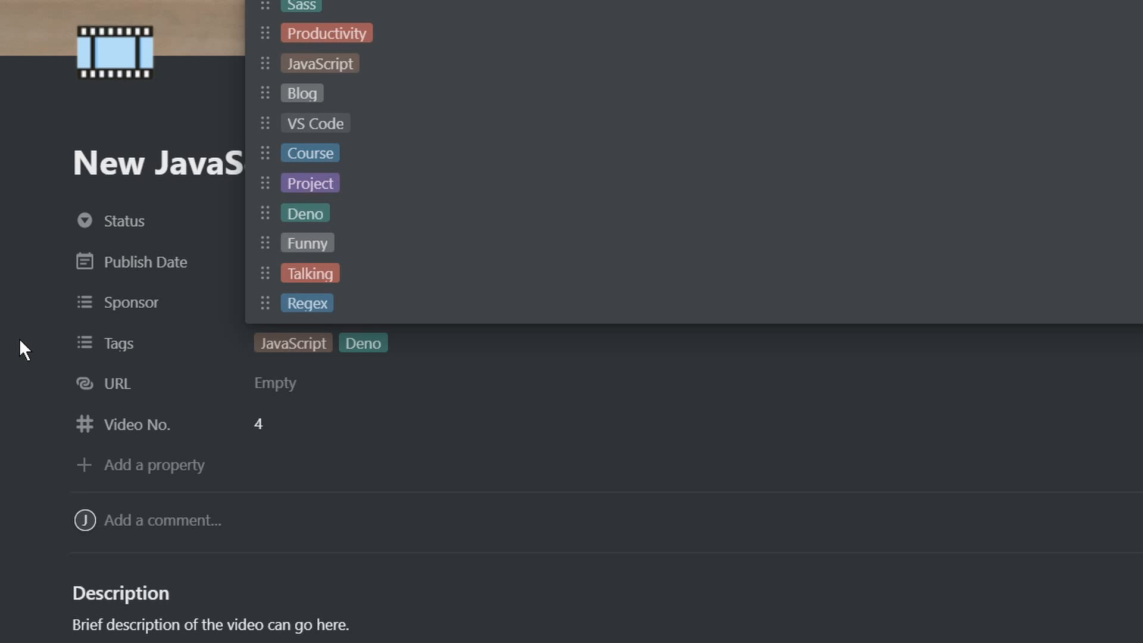
Step: Look inside the Title Ideas, Keywords and Sponsor Information toggles under Video Meta, and collapse all three again
click(34, 340)
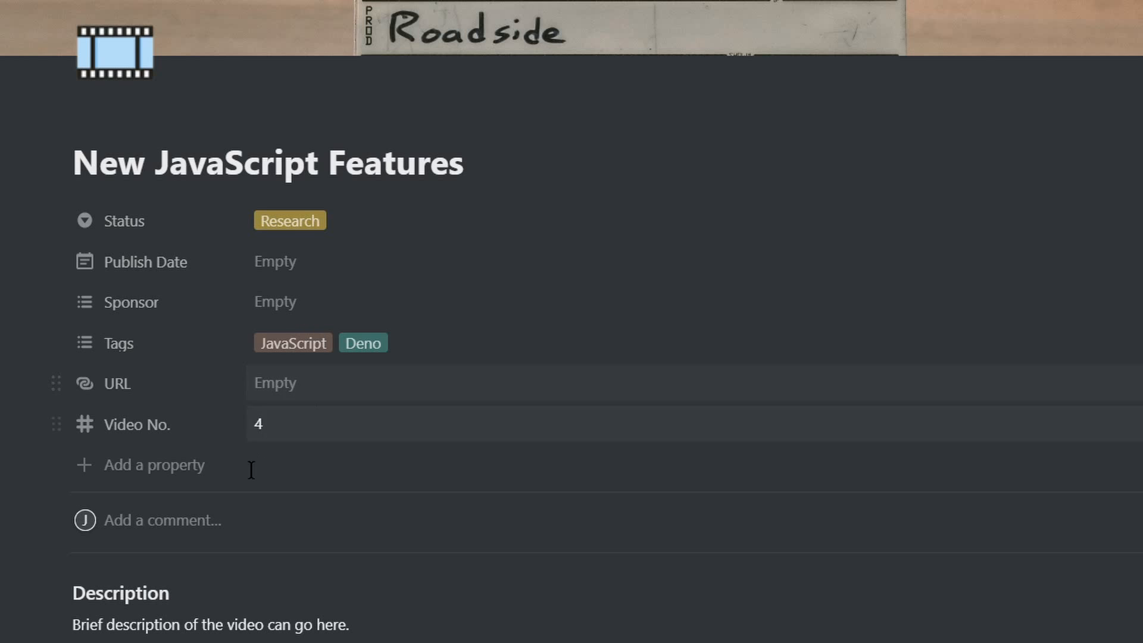
scroll(249, 434, down, 9)
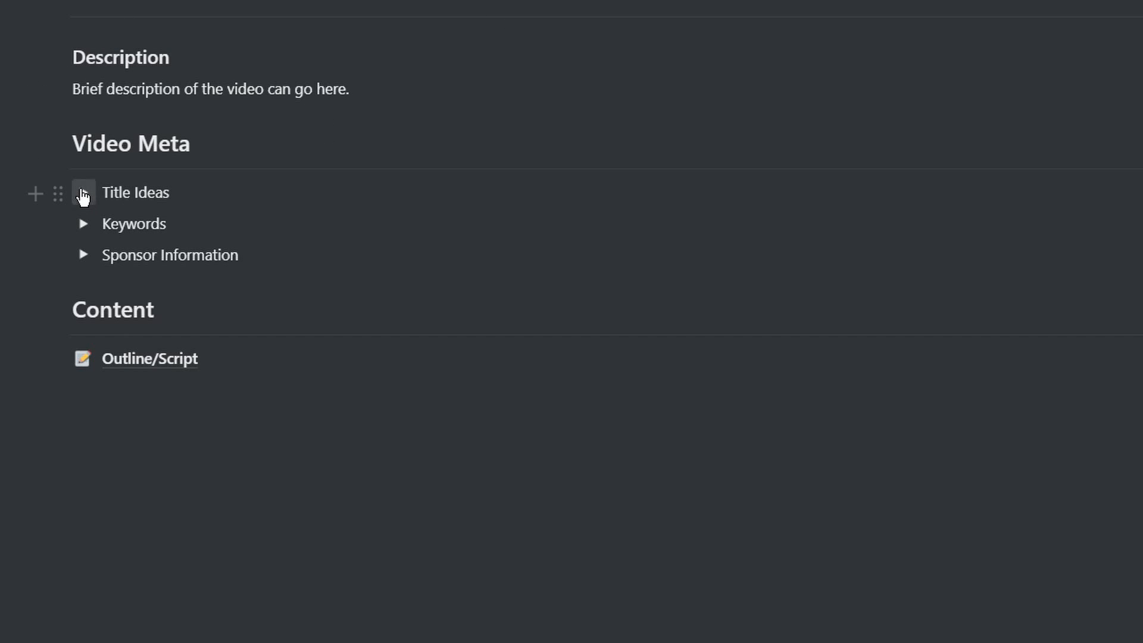
click(83, 192)
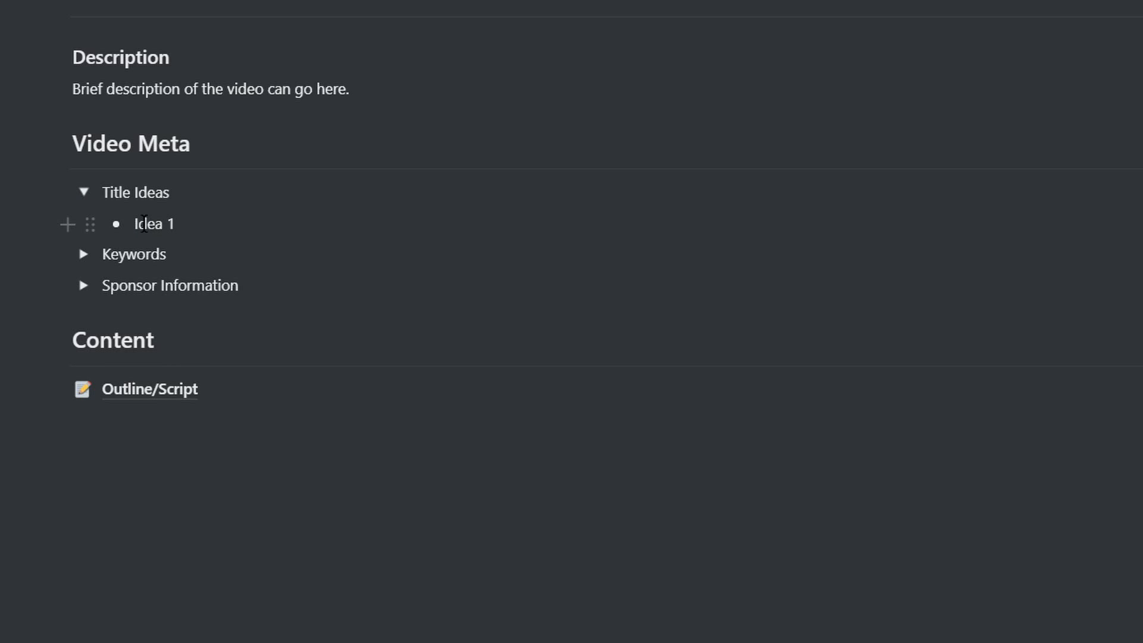
click(137, 224)
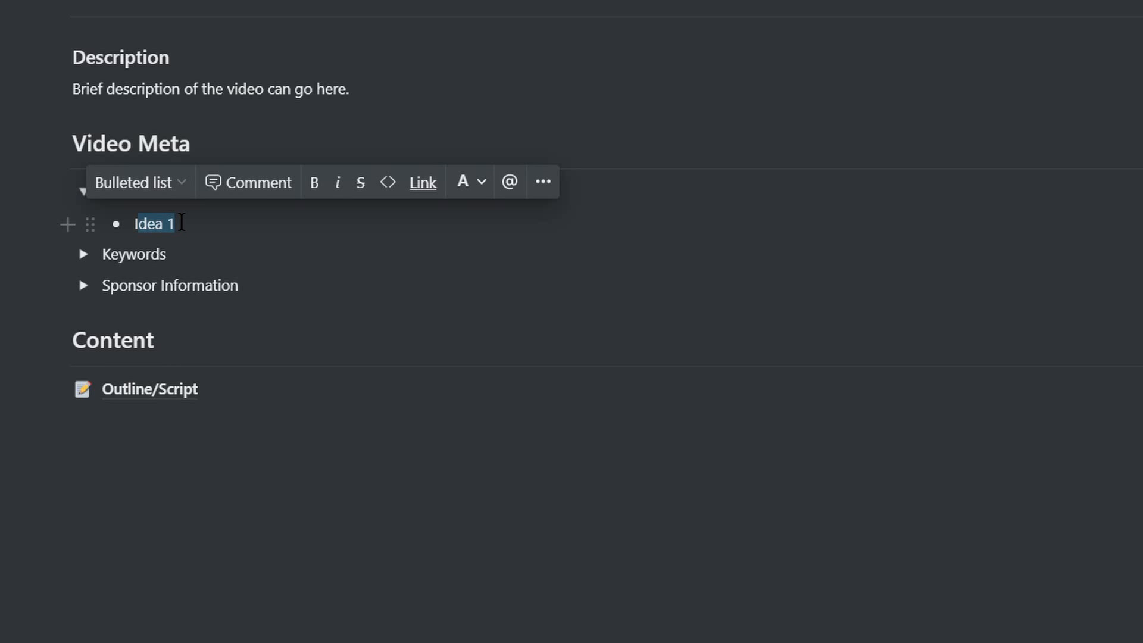
click(207, 231)
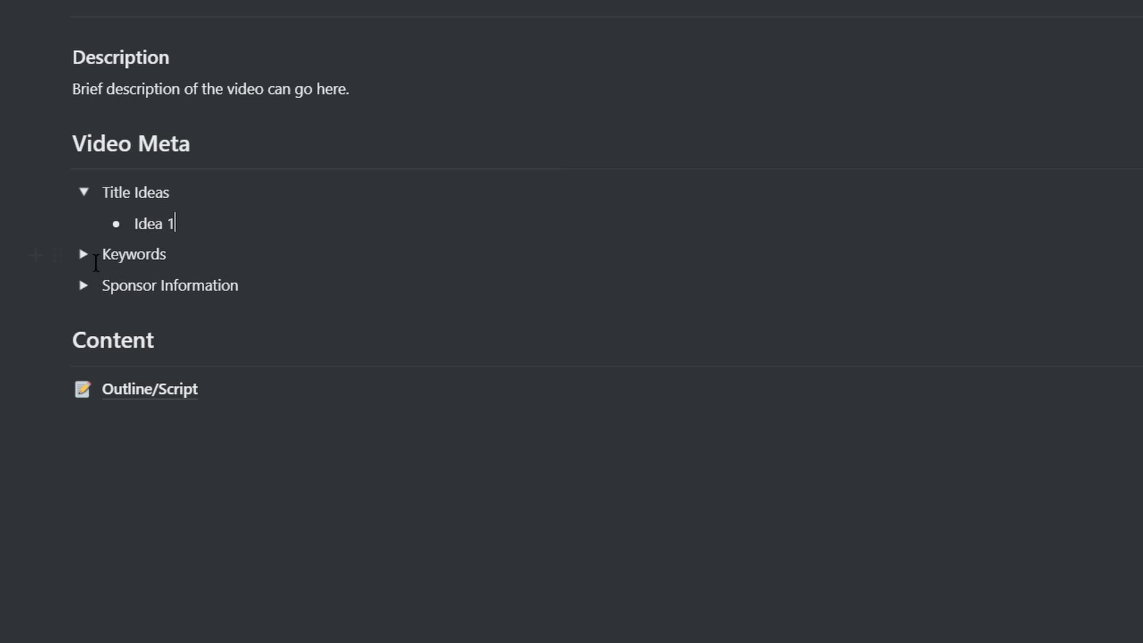
click(83, 255)
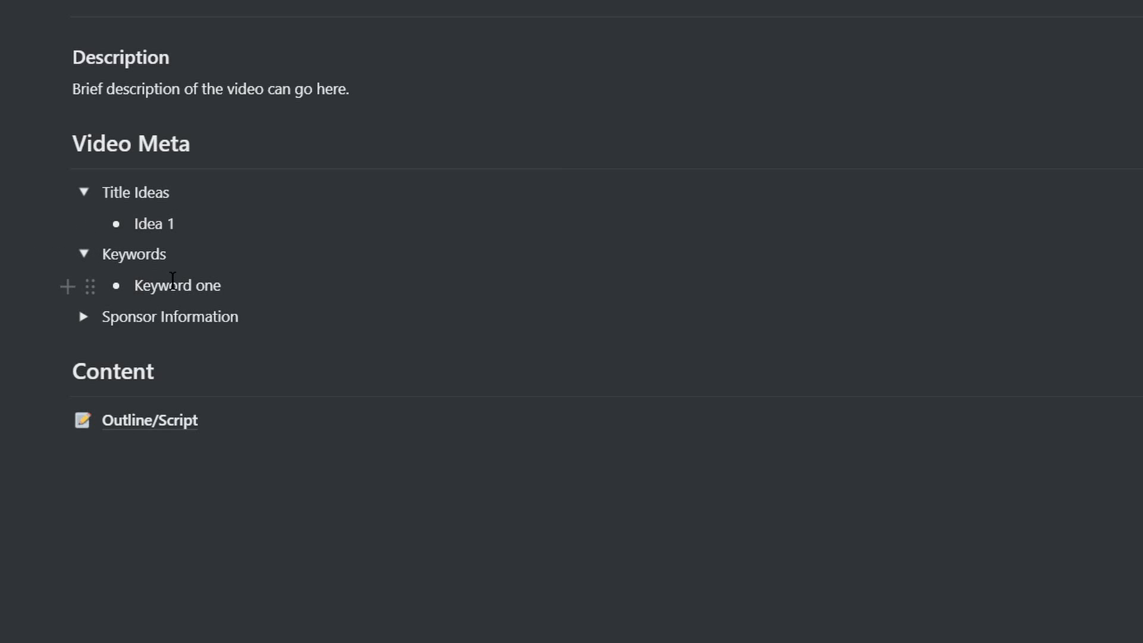
click(84, 317)
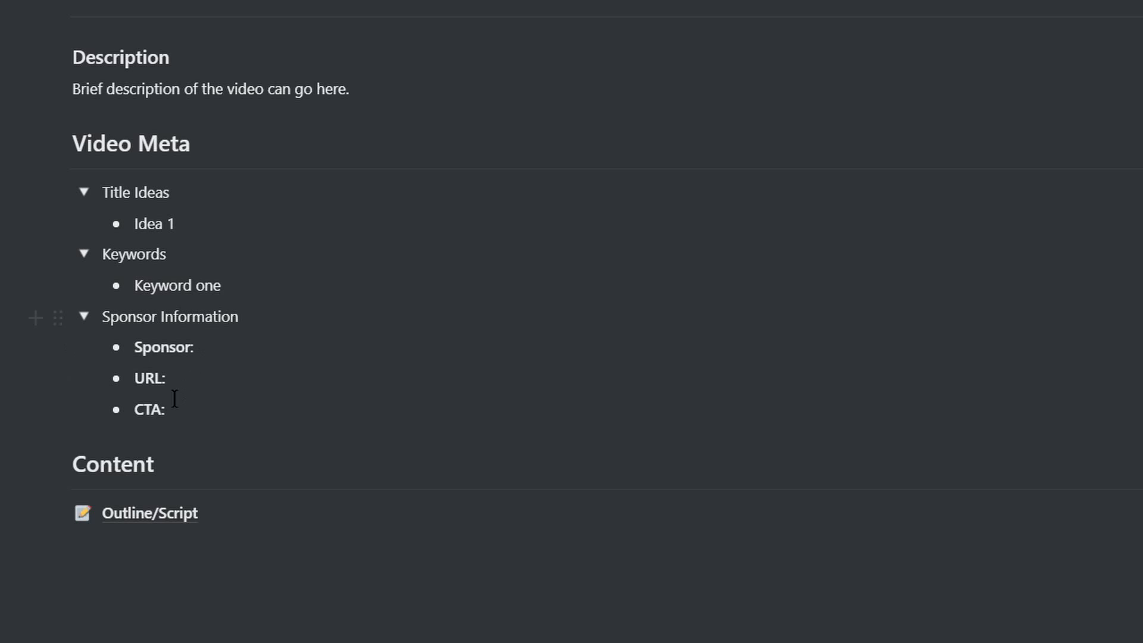
click(85, 316)
click(86, 256)
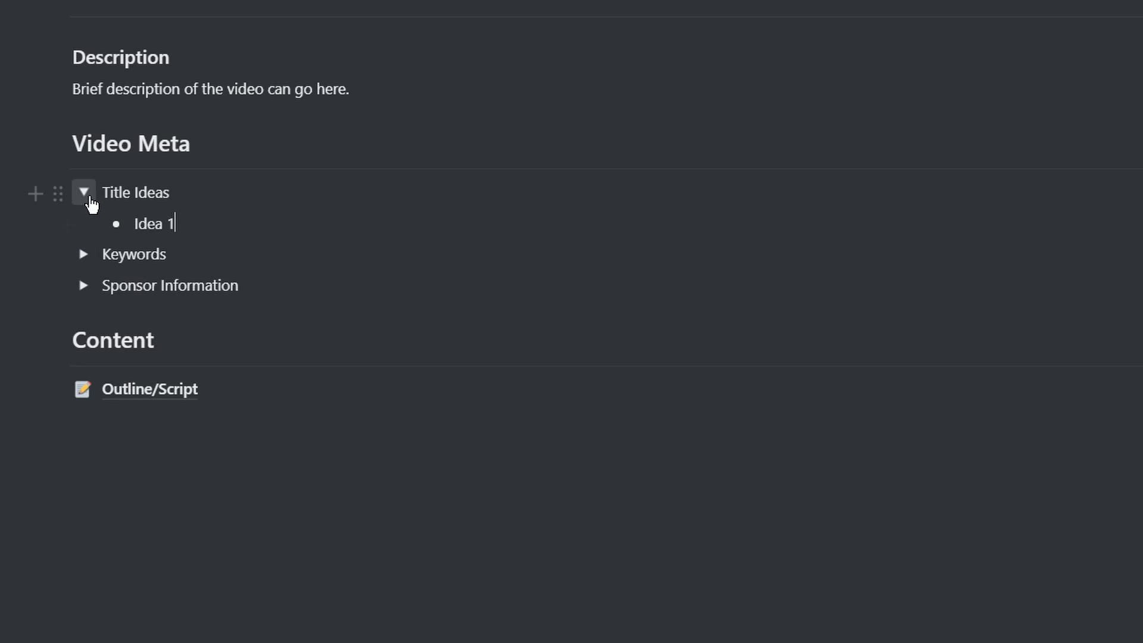
click(84, 194)
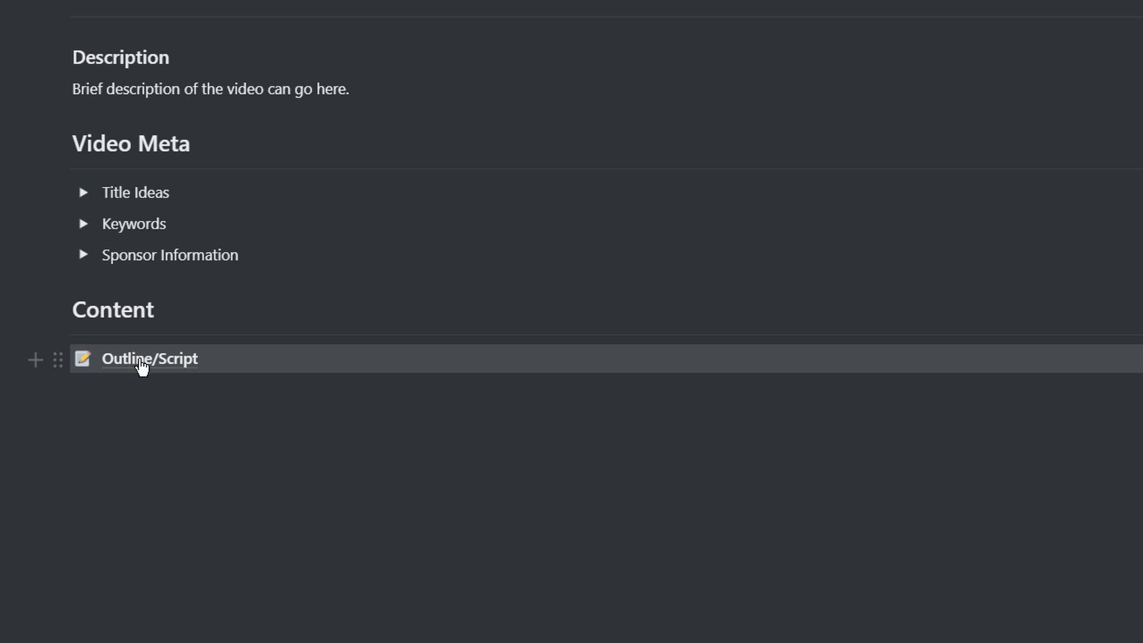
Step: Open the Outline/Script page and browse the available block types, from basic blocks to background colors, without inserting any
click(153, 360)
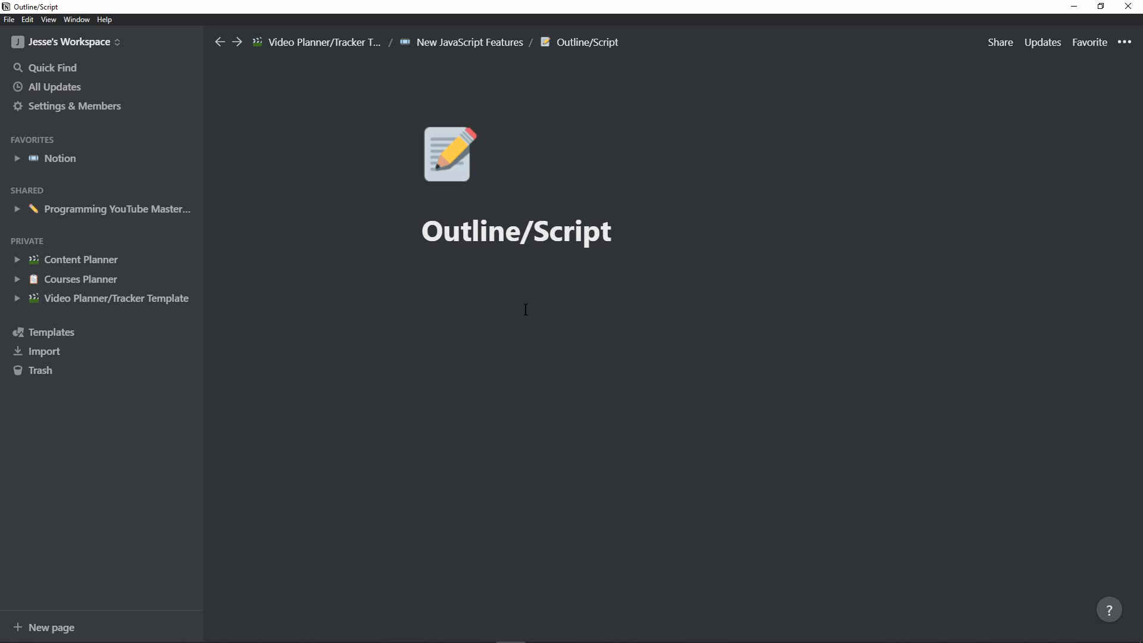
click(511, 286)
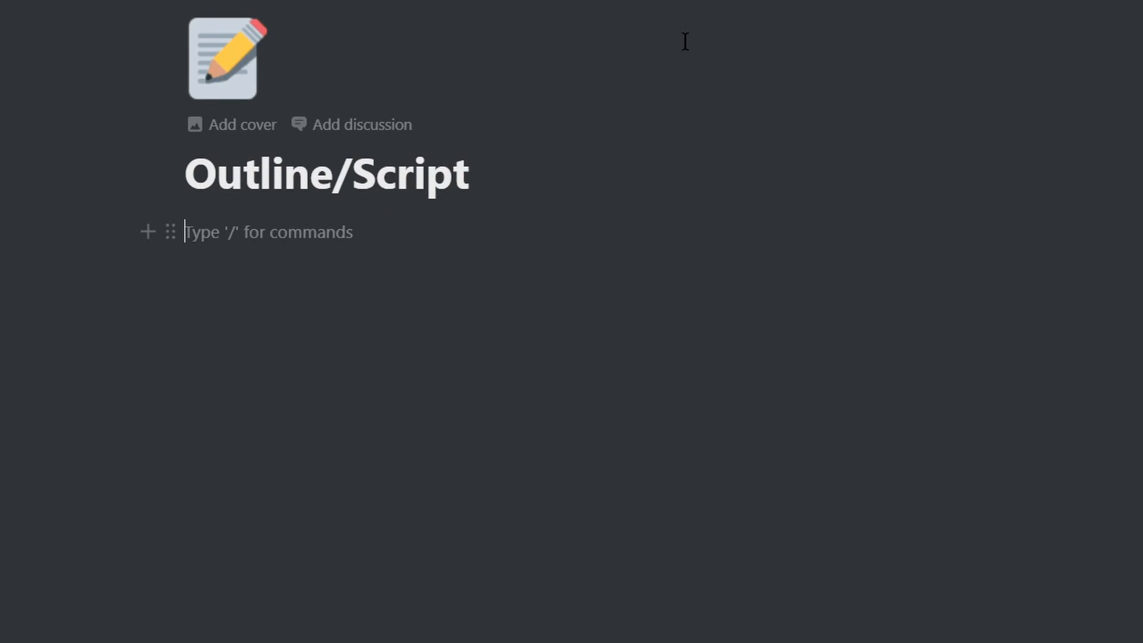
text(/)
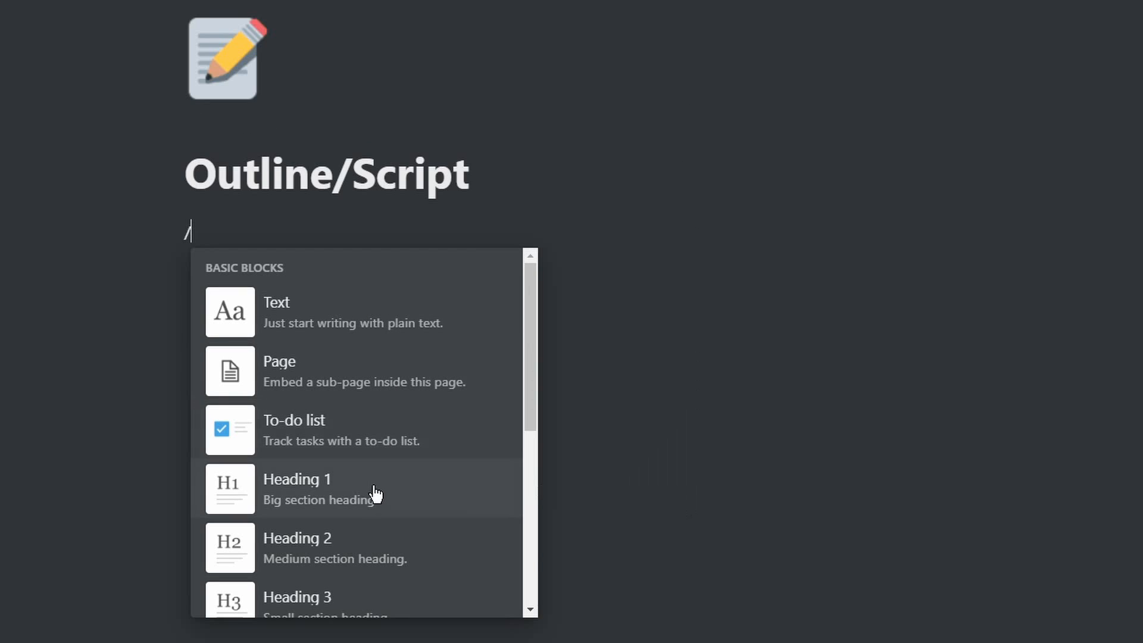
scroll(375, 470, down, 5)
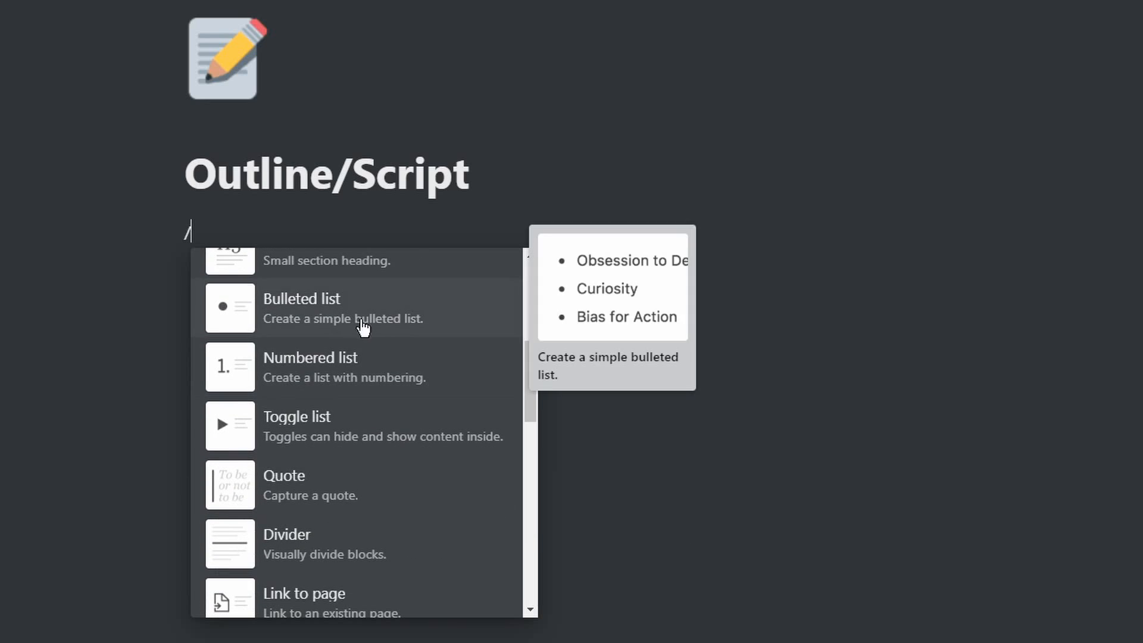
scroll(331, 499, down, 3)
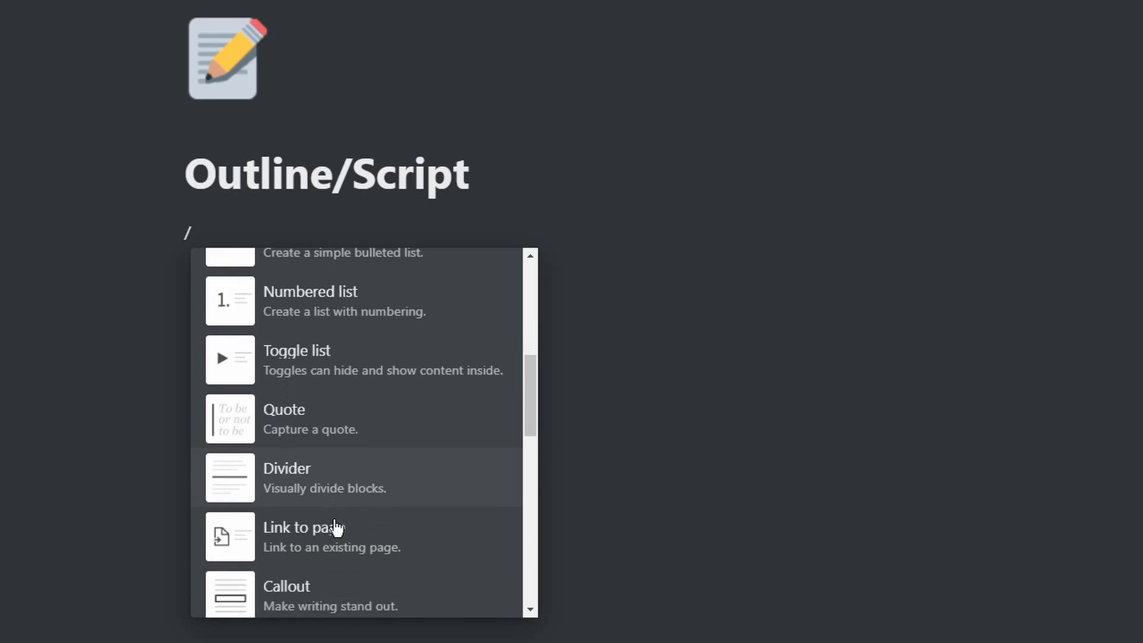
scroll(339, 492, down, 1)
scroll(357, 509, down, 4)
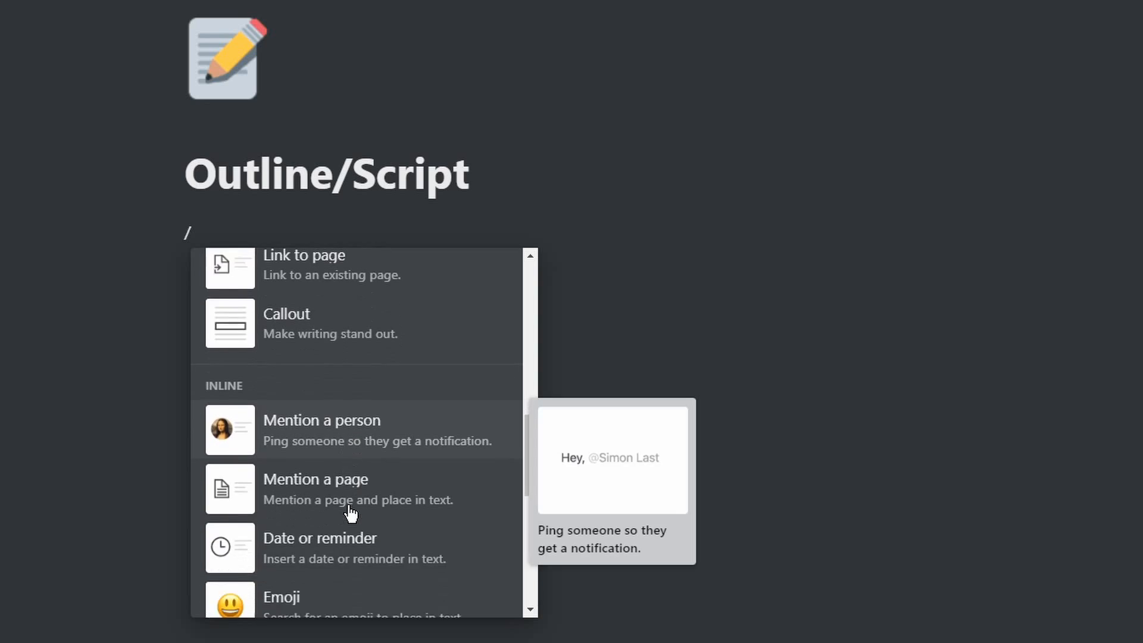
scroll(362, 345, up, 2)
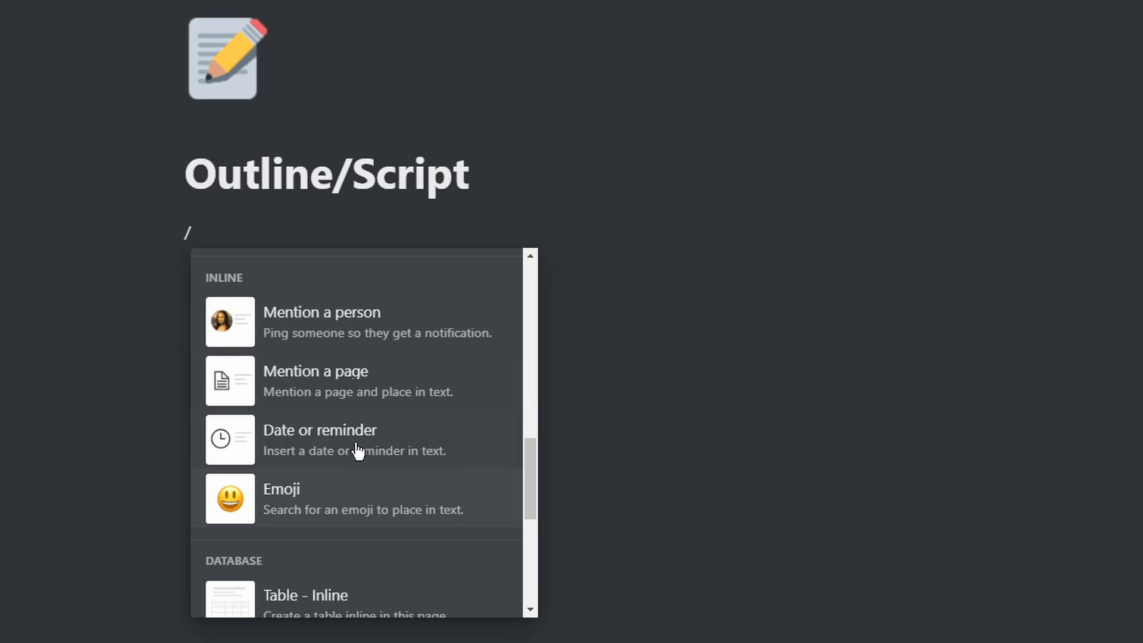
scroll(358, 452, down, 5)
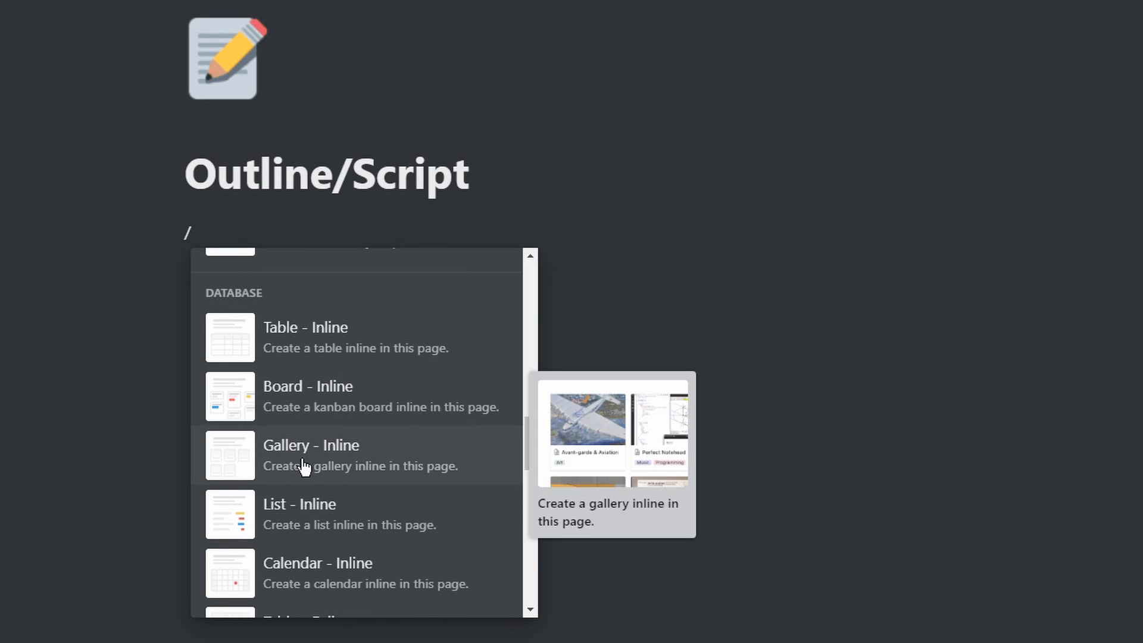
scroll(357, 459, down, 5)
scroll(362, 444, down, 6)
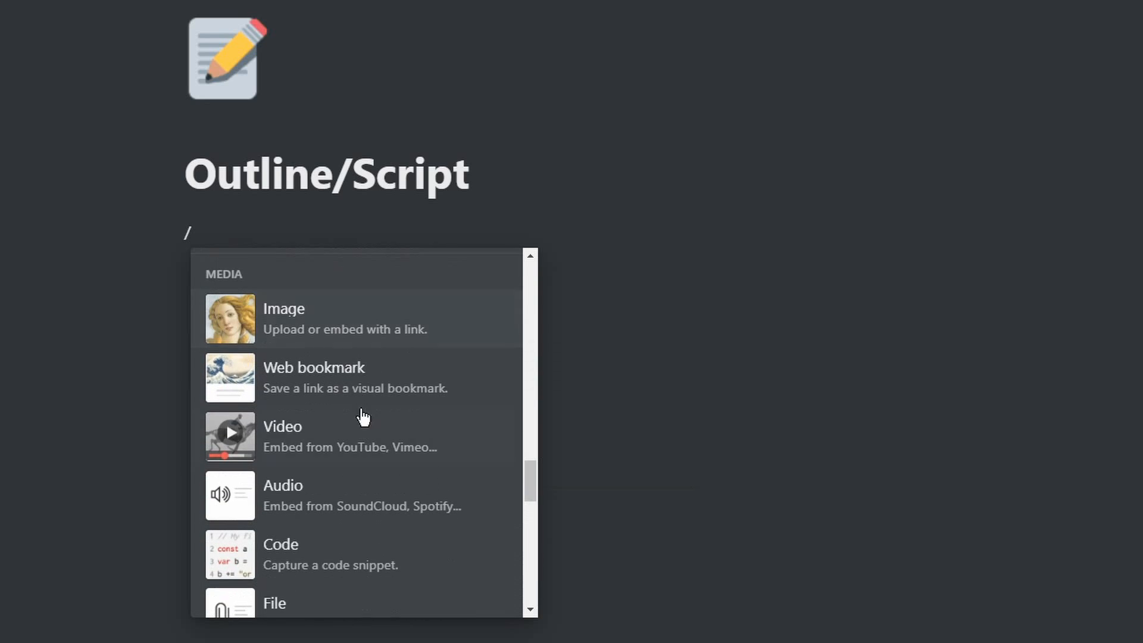
scroll(316, 482, down, 3)
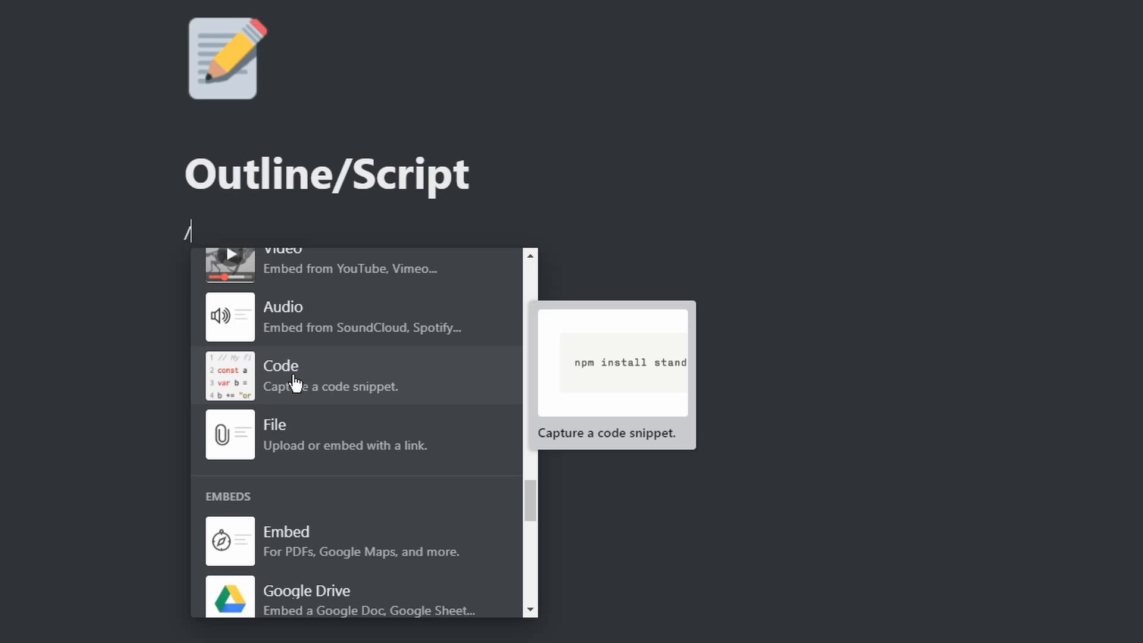
scroll(262, 384, down, 4)
scroll(296, 443, down, 8)
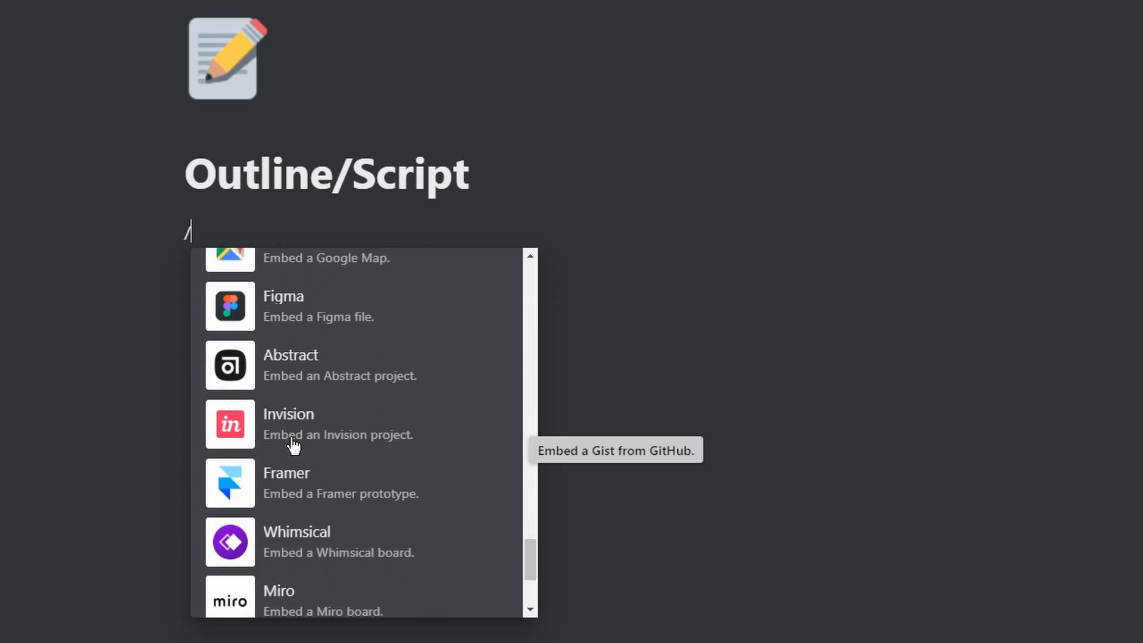
scroll(296, 443, down, 2)
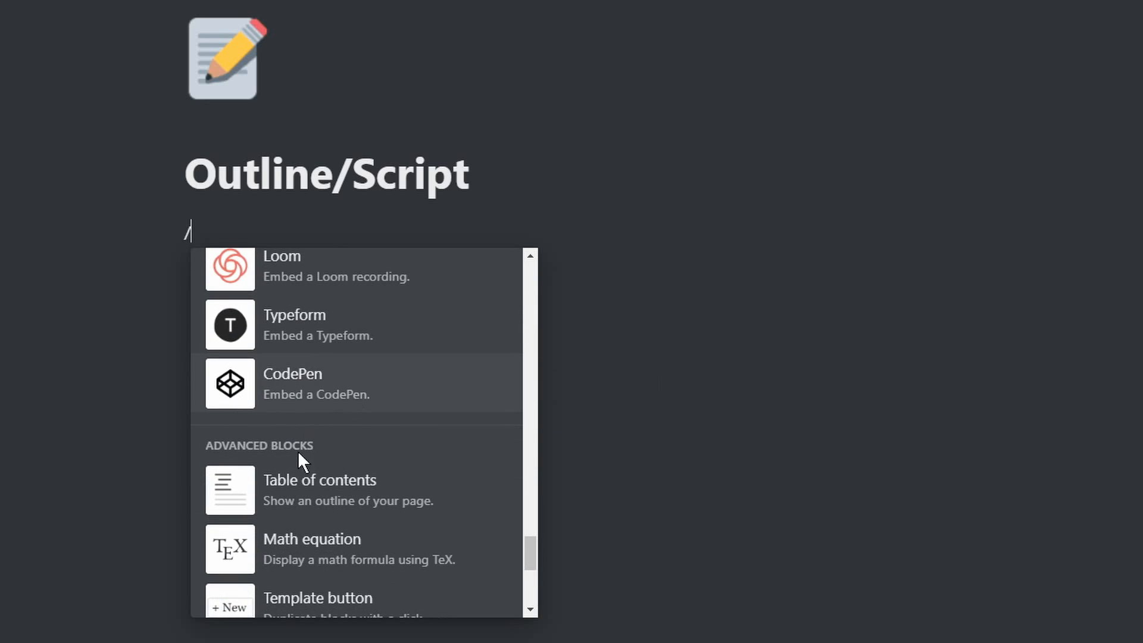
scroll(299, 459, down, 3)
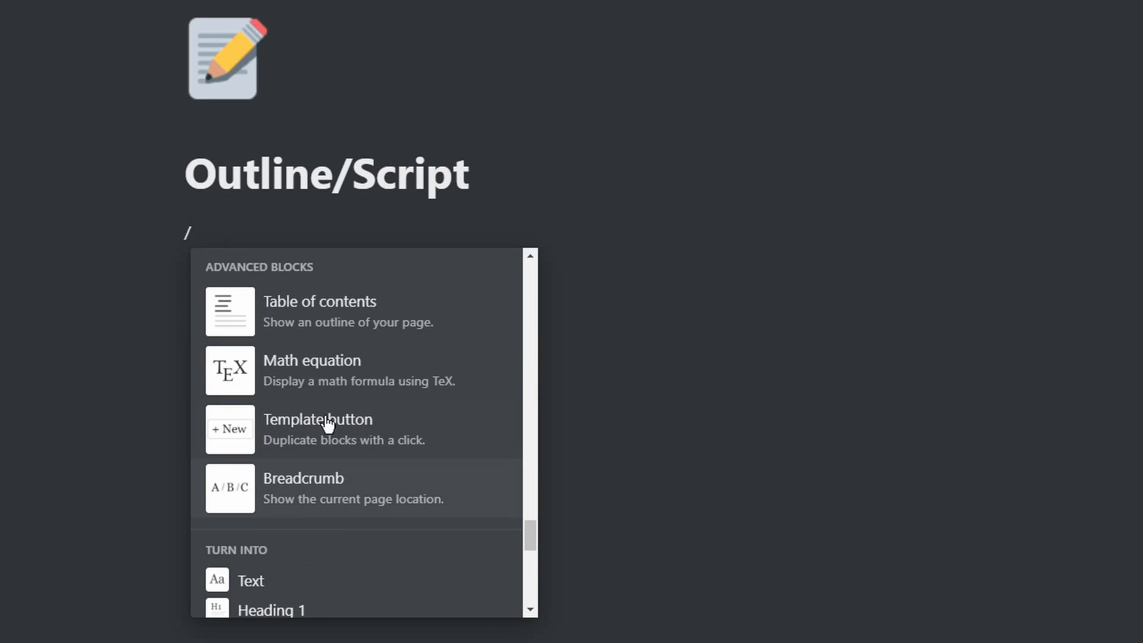
scroll(286, 410, down, 10)
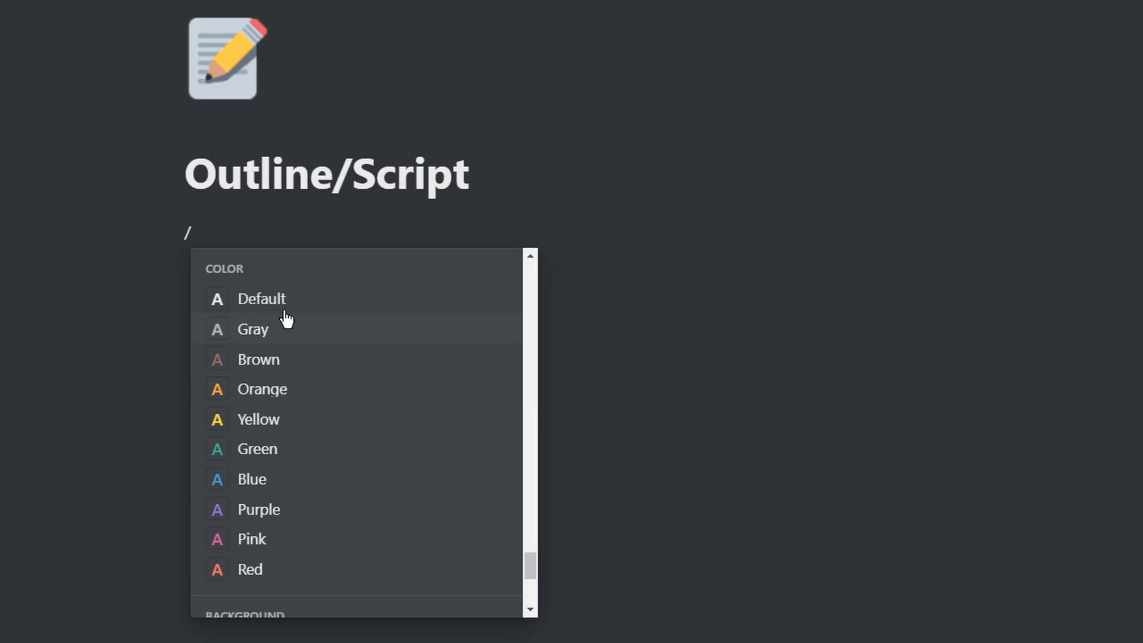
scroll(286, 369, down, 4)
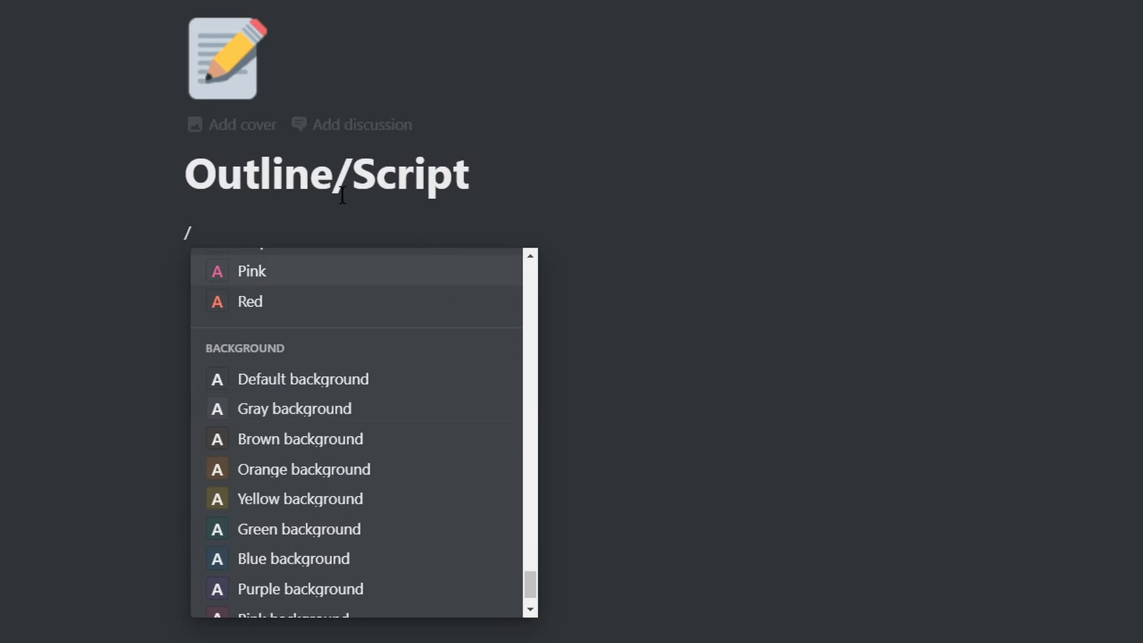
click(242, 234)
key(BackSpace)
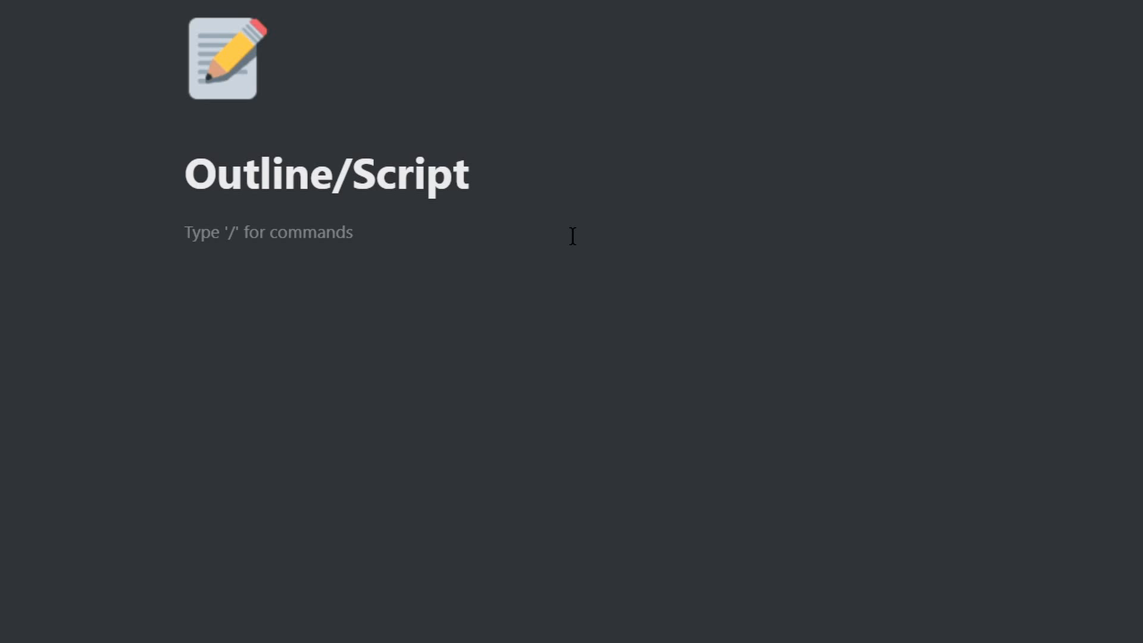
Step: Add a Heading 2 reading "This is my first speaking point" to the empty Outline/Script page
text(/2)
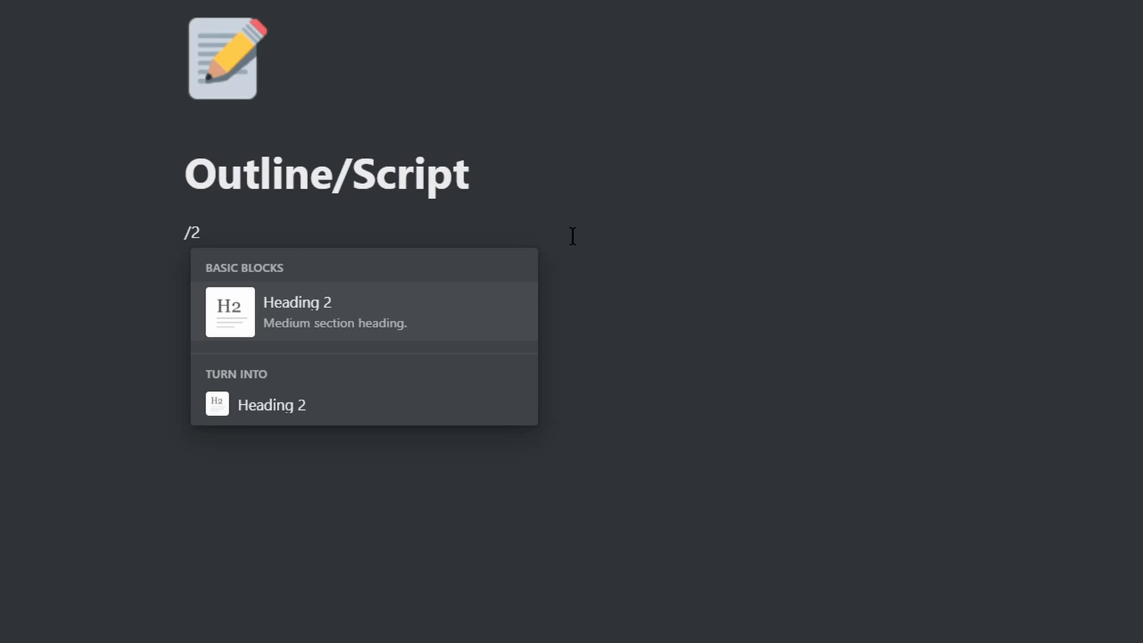
key(Return)
text(This)
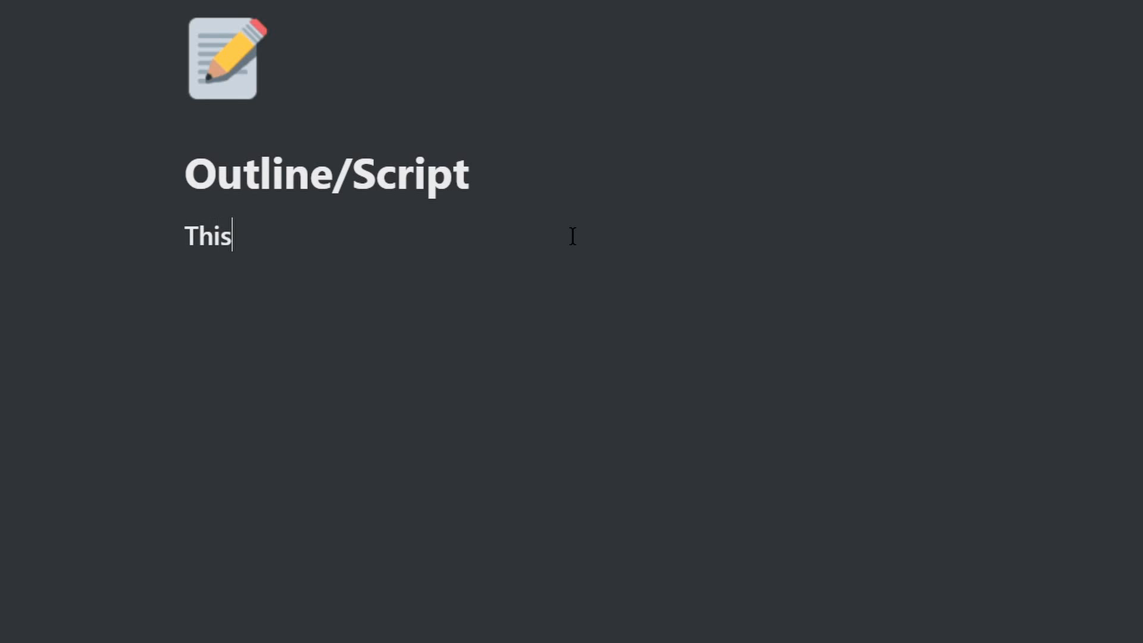
text( is my first)
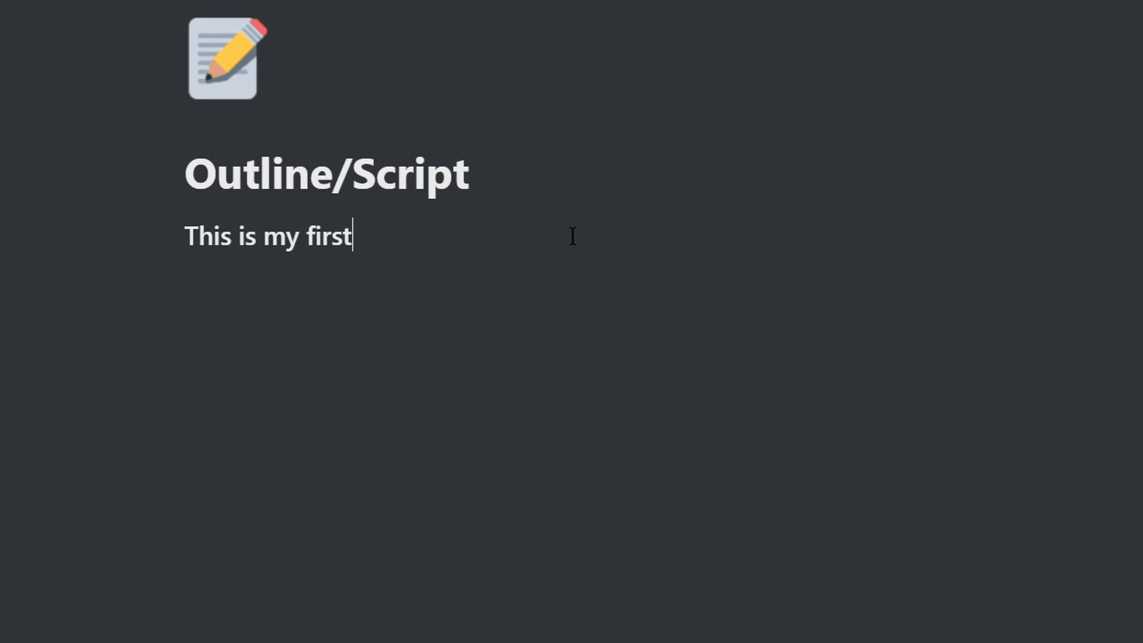
text( speaking point)
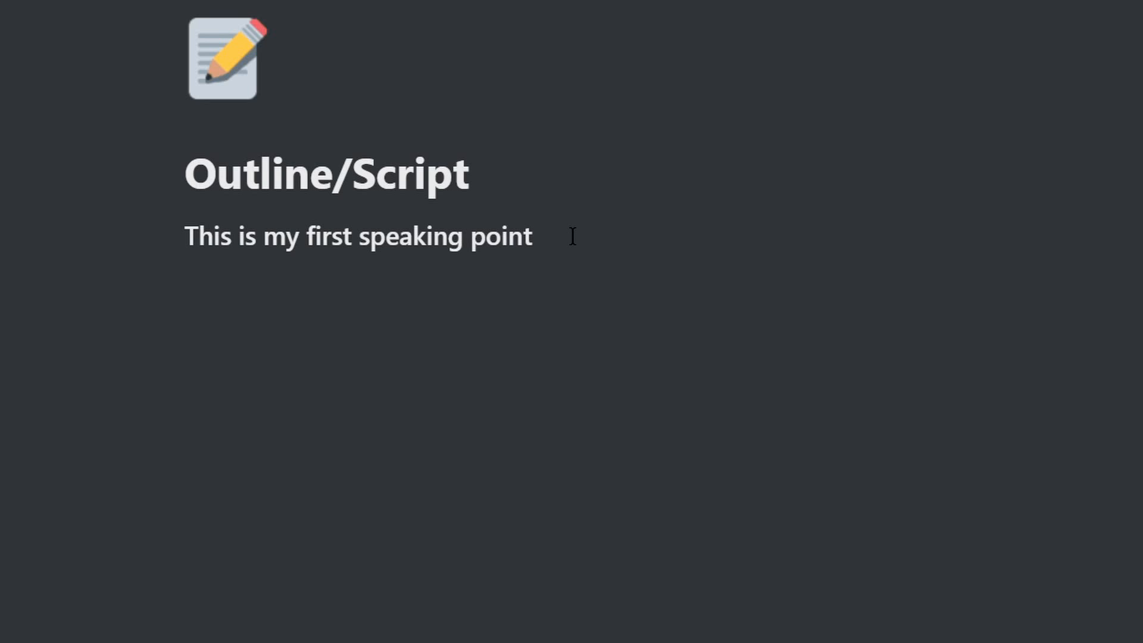
Step: Add another Heading 2 below the first speaking point, with text beginning "This is my second"
key(Return)
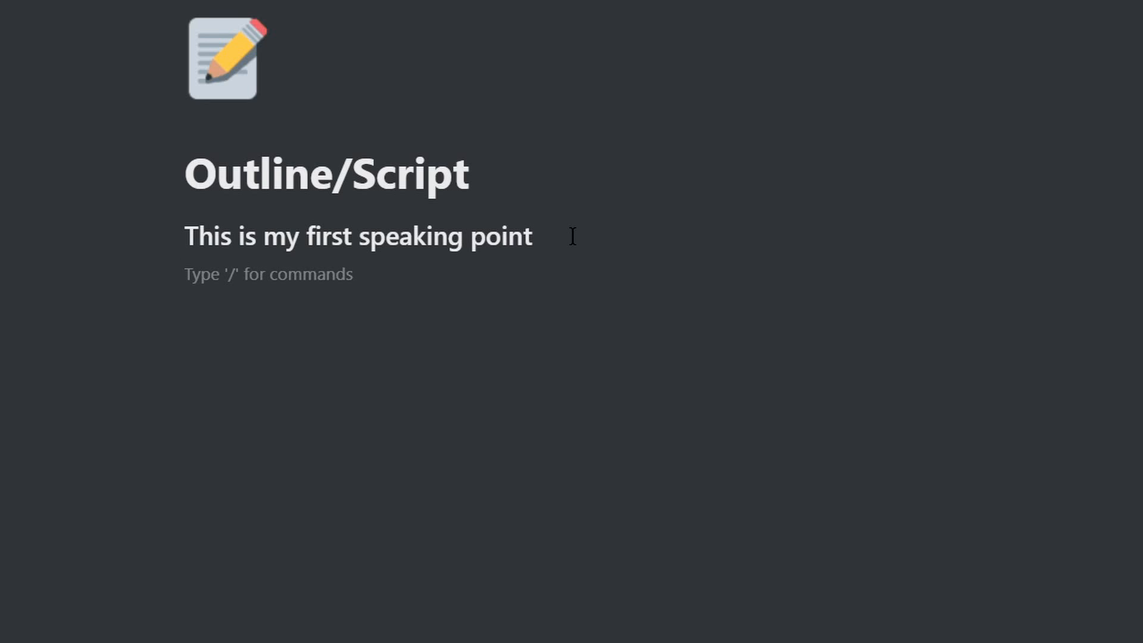
text(/2)
key(Return)
text(This m)
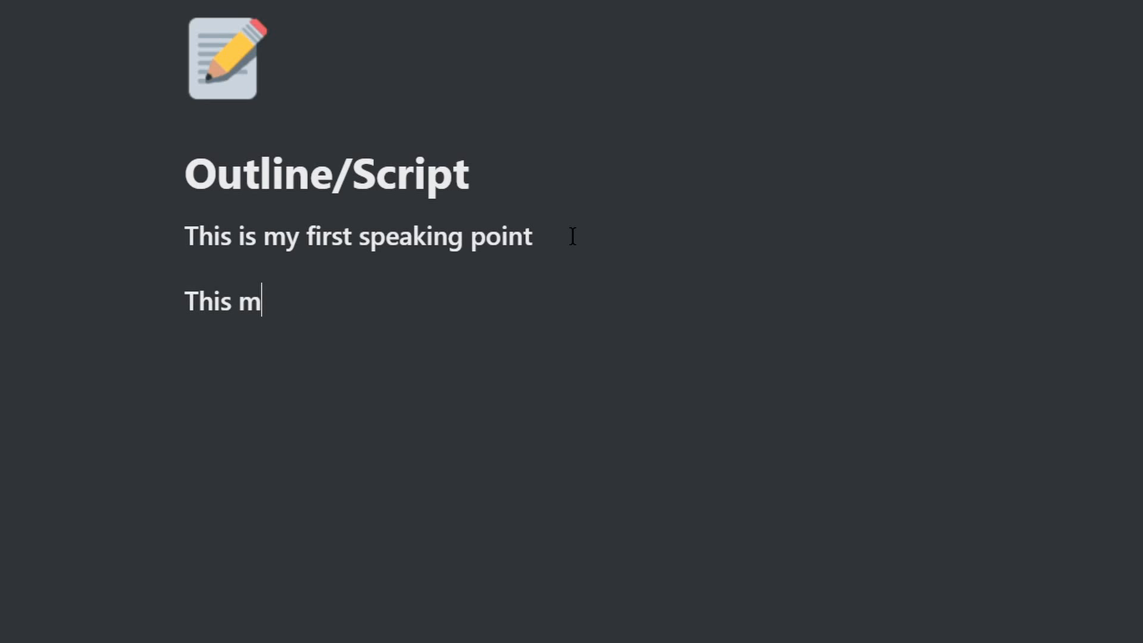
key(BackSpace)
text(is my second s)
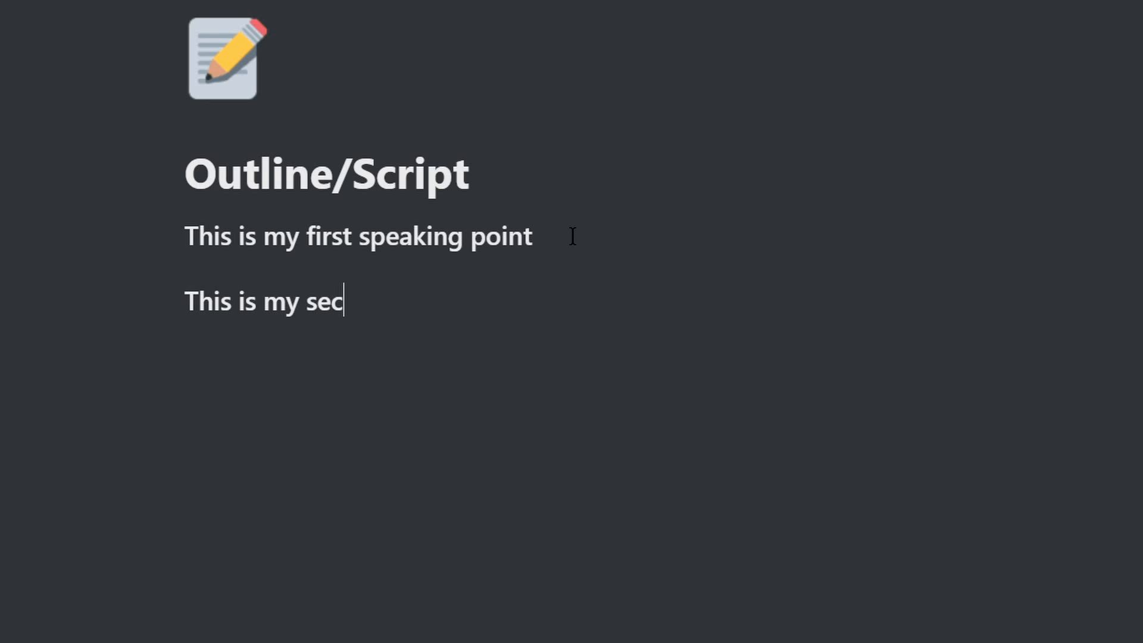